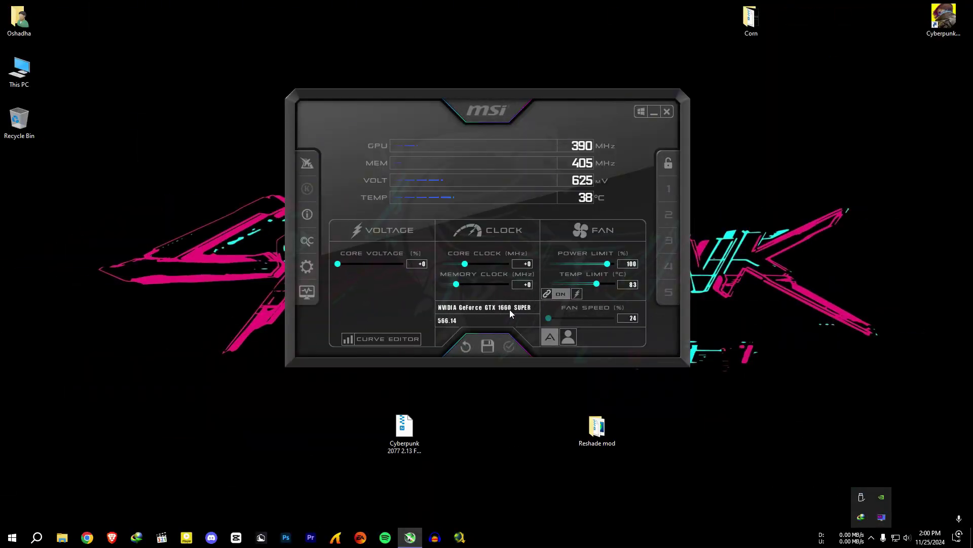
# Check the graphics card and driver version in MSI Afterburner, and minimize its window.
pyautogui.click(525, 311)
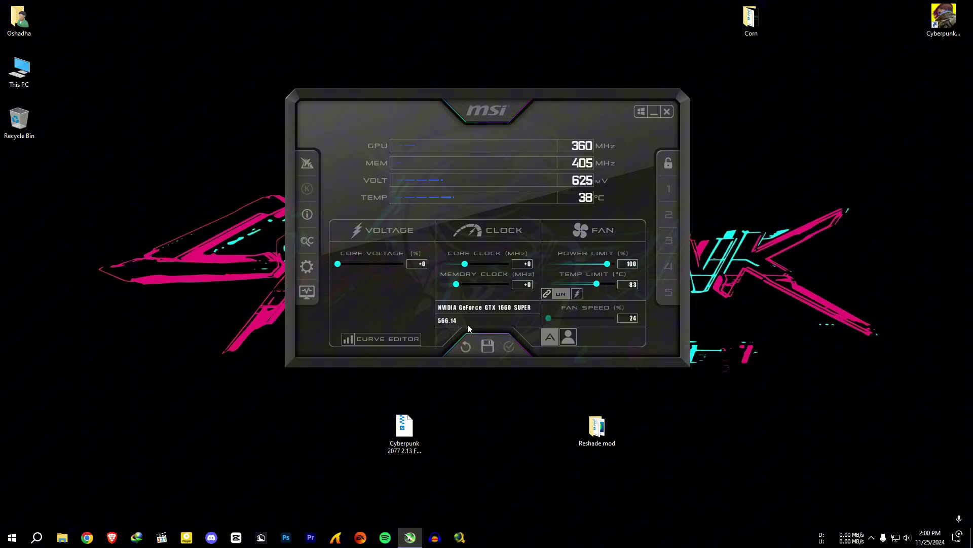
pyautogui.click(654, 112)
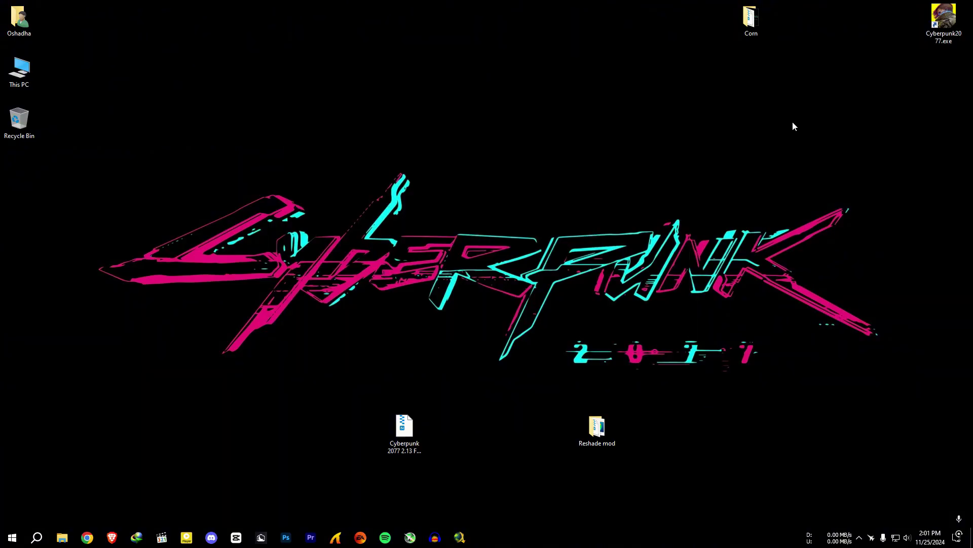
pyautogui.rightClick(943, 27)
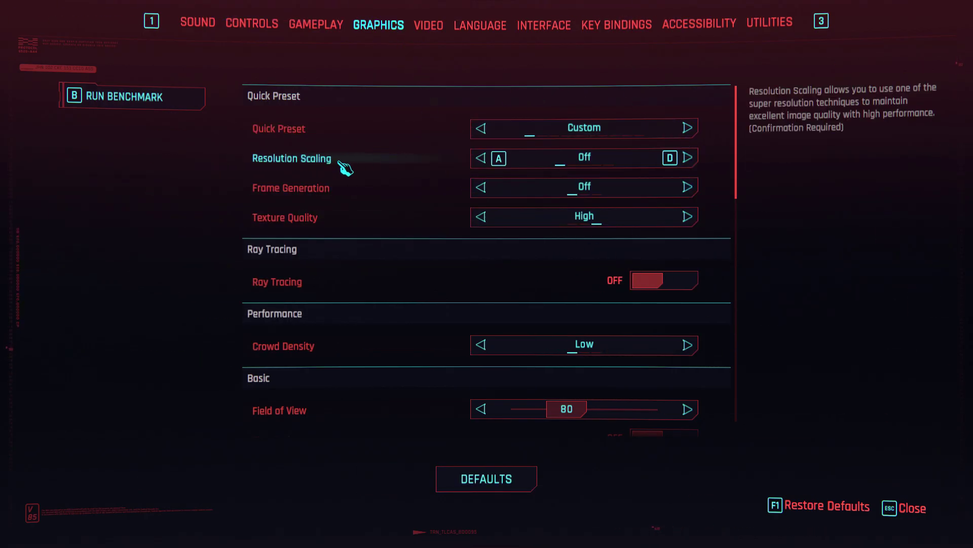
# Browse the available Resolution Scaling options in Cyberpunk 2077's graphics settings.
pyautogui.click(689, 158)
pyautogui.click(689, 158)
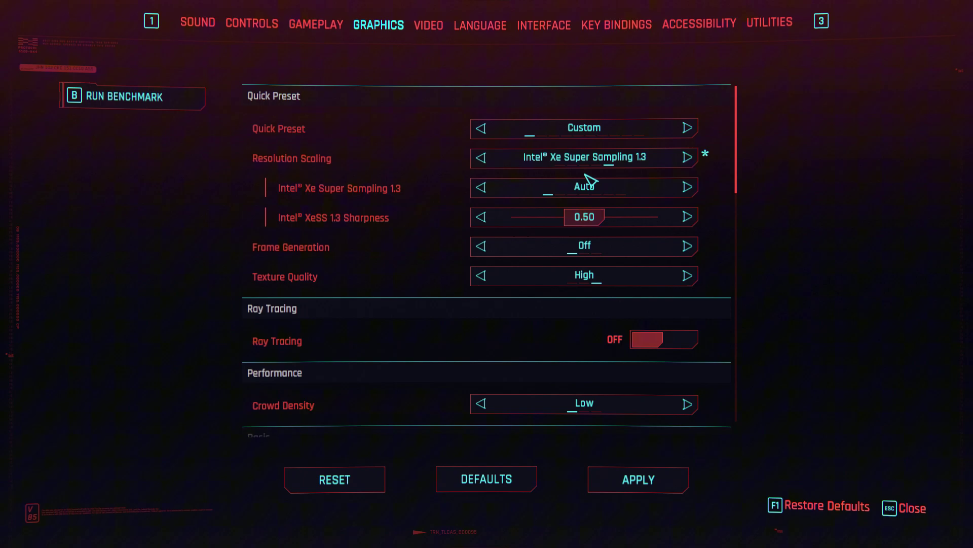
pyautogui.click(481, 157)
pyautogui.click(481, 158)
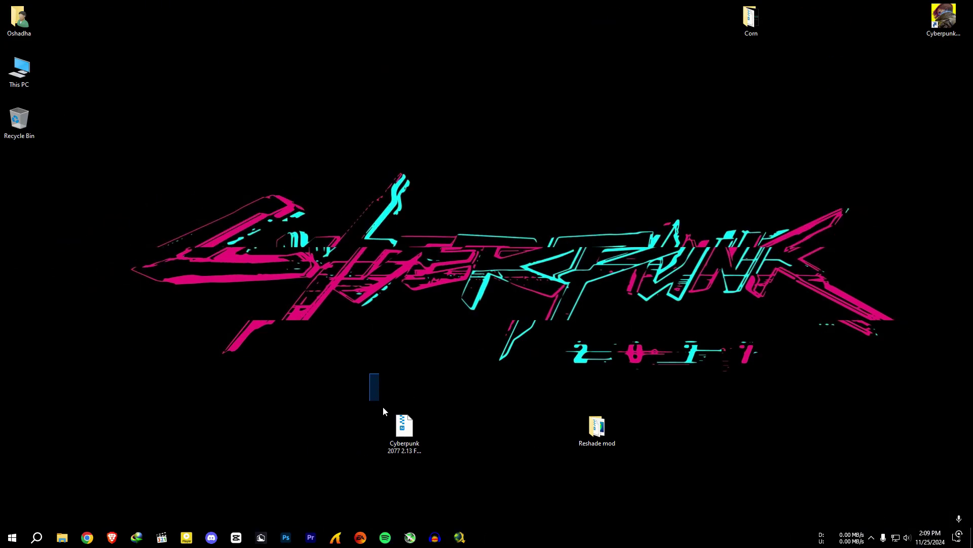
# Extract the dlss-enabler setup and the Ghosting Fix archive from the Cyberpunk 2077 2.13 FSR 3.1.2 FG.zip file onto the desktop.
pyautogui.moveTo(383, 411)
pyautogui.mouseDown()
pyautogui.moveTo(445, 486)
pyautogui.moveTo(394, 418)
pyautogui.mouseUp()
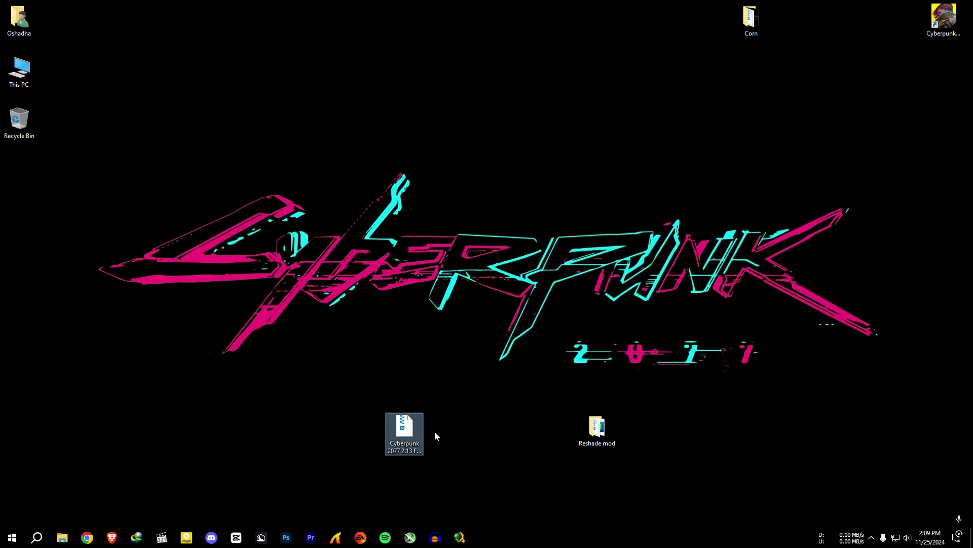
pyautogui.doubleClick(414, 412)
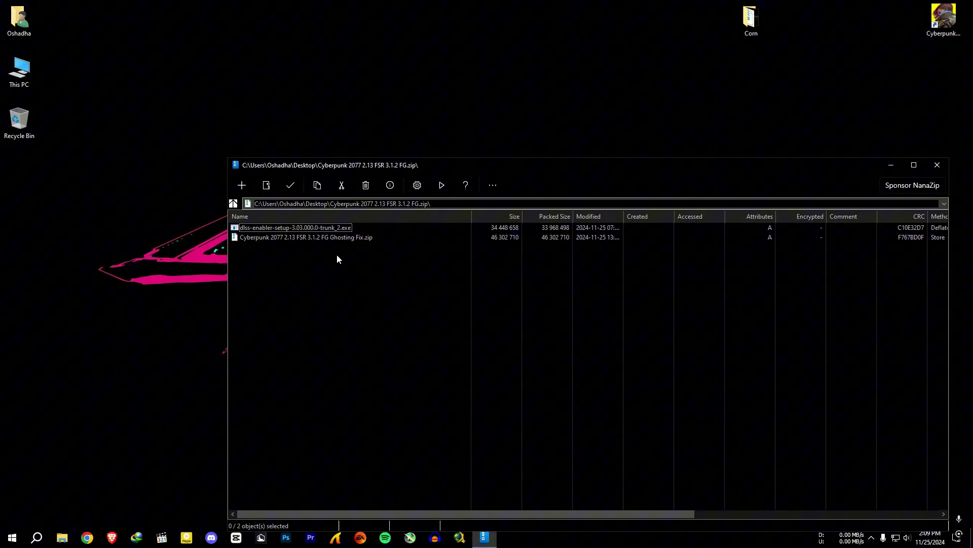
pyautogui.moveTo(412, 292); pyautogui.dragTo(304, 227)
pyautogui.moveTo(226, 300); pyautogui.dragTo(195, 394)
pyautogui.click(937, 165)
pyautogui.moveTo(134, 375); pyautogui.dragTo(105, 338)
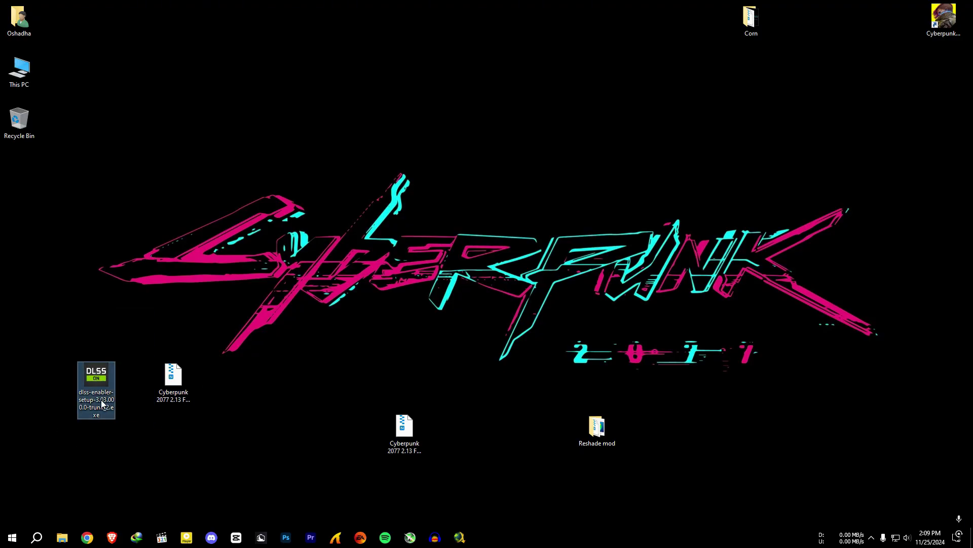
# Run the extracted dlss-enabler setup and accept its license agreement.
pyautogui.doubleClick(92, 383)
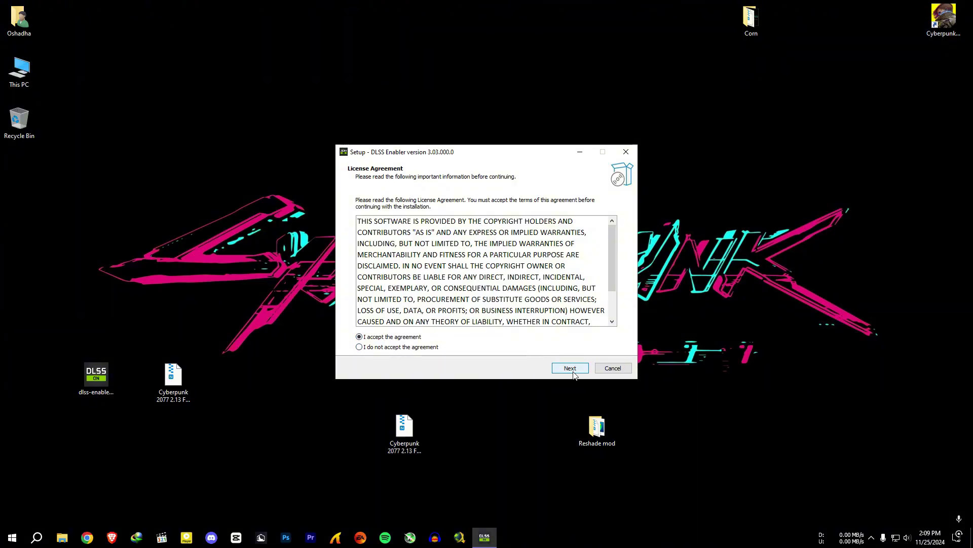
pyautogui.click(570, 369)
pyautogui.click(573, 373)
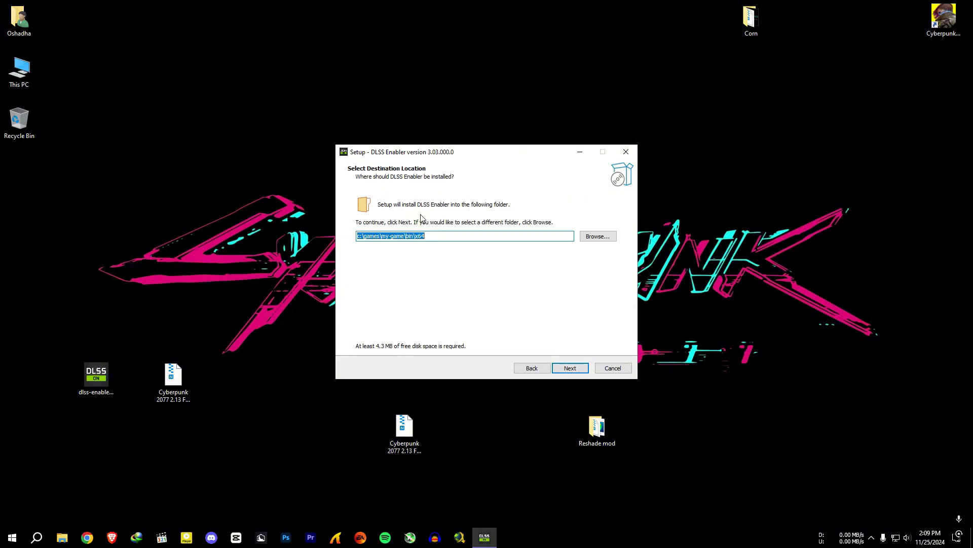
# Open the file location of the Cyberpunk2077.exe shortcut and copy the folder path C:\Cyberpunk 2077\bin\x64.
pyautogui.rightClick(944, 29)
pyautogui.click(895, 41)
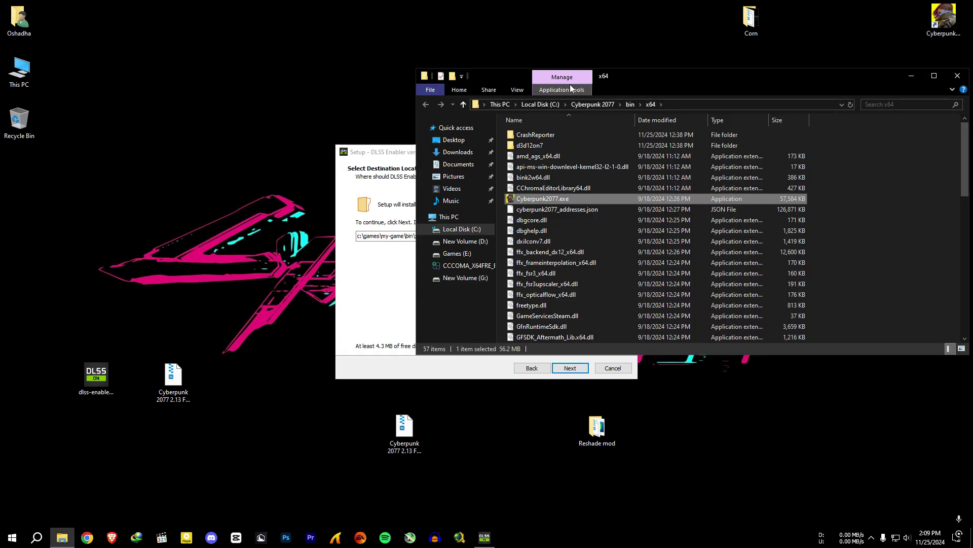
pyautogui.moveTo(570, 84); pyautogui.dragTo(752, 95)
pyautogui.click(861, 115)
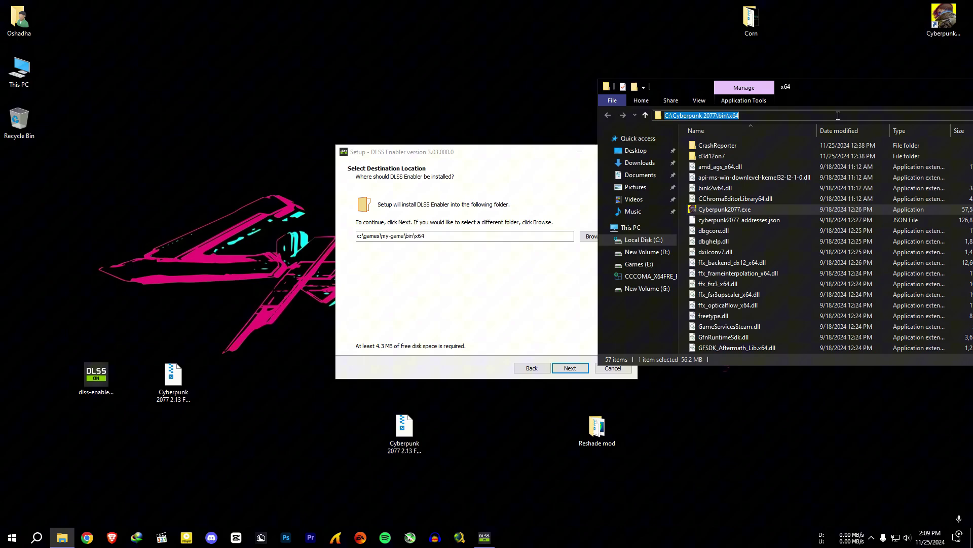
pyautogui.rightClick(737, 117)
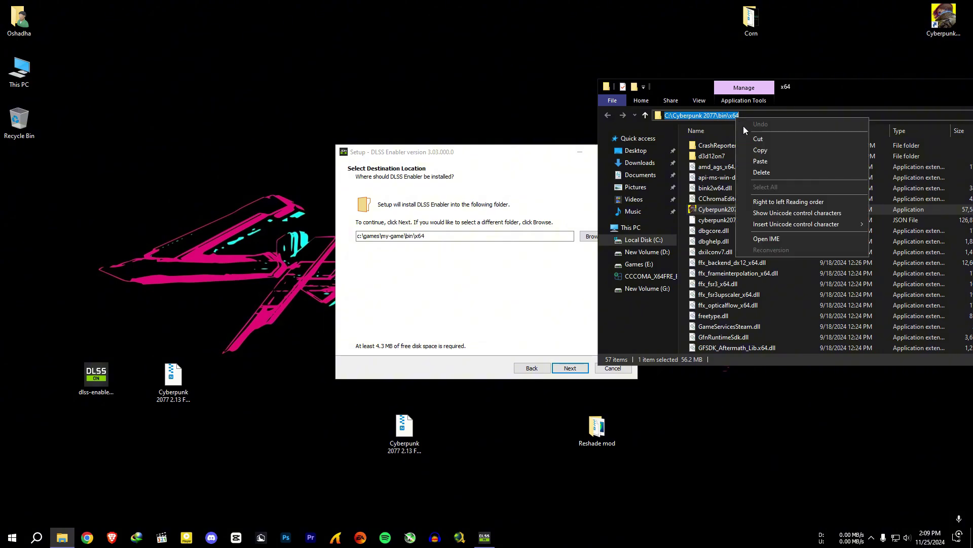
pyautogui.click(760, 151)
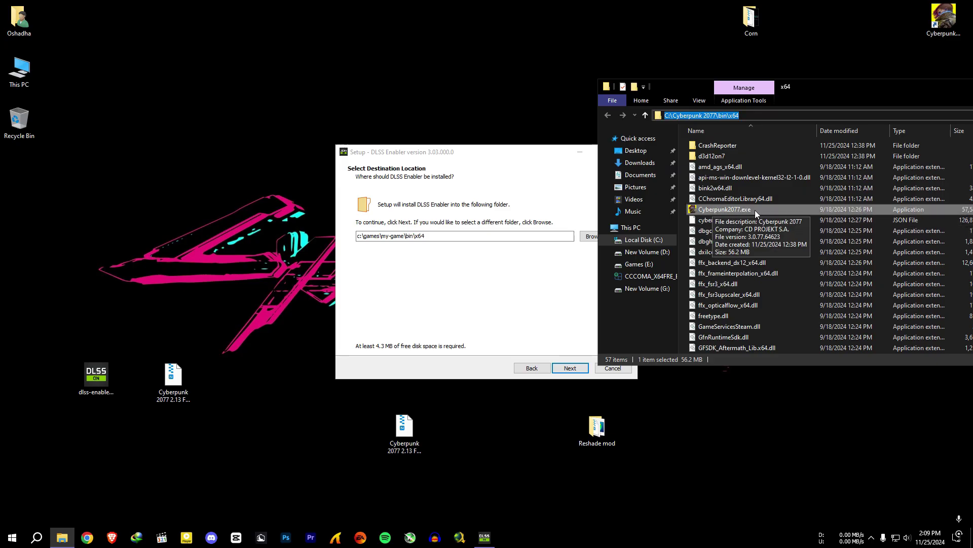
# Set the installer's destination folder to C:\Cyberpunk 2077\bin\x64 and continue to the component selection.
pyautogui.click(373, 237)
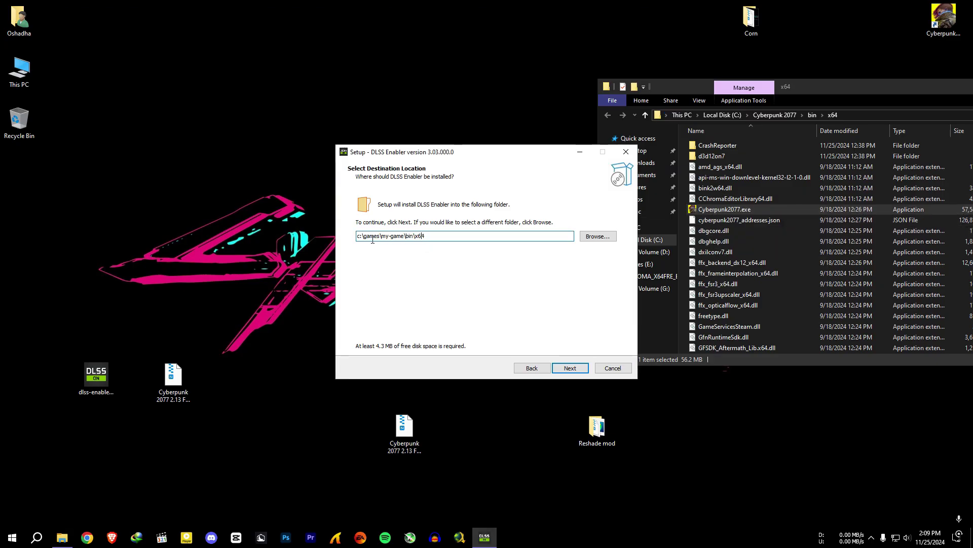
pyautogui.rightClick(386, 238)
pyautogui.click(417, 282)
pyautogui.click(581, 374)
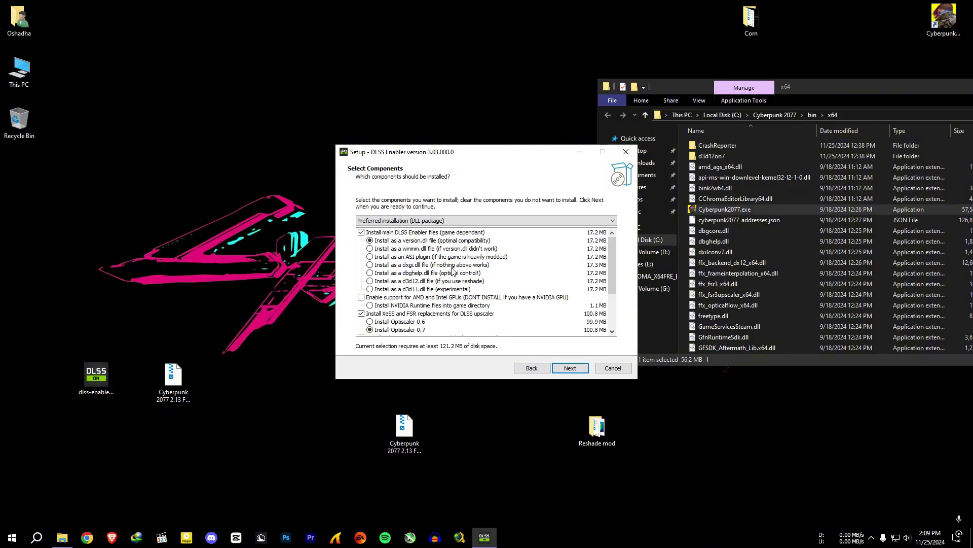
# Choose to install the main DLSS Enabler files as a dxgi.dll file and select Optiscaler 0.6.
pyautogui.moveTo(451, 152); pyautogui.dragTo(317, 78)
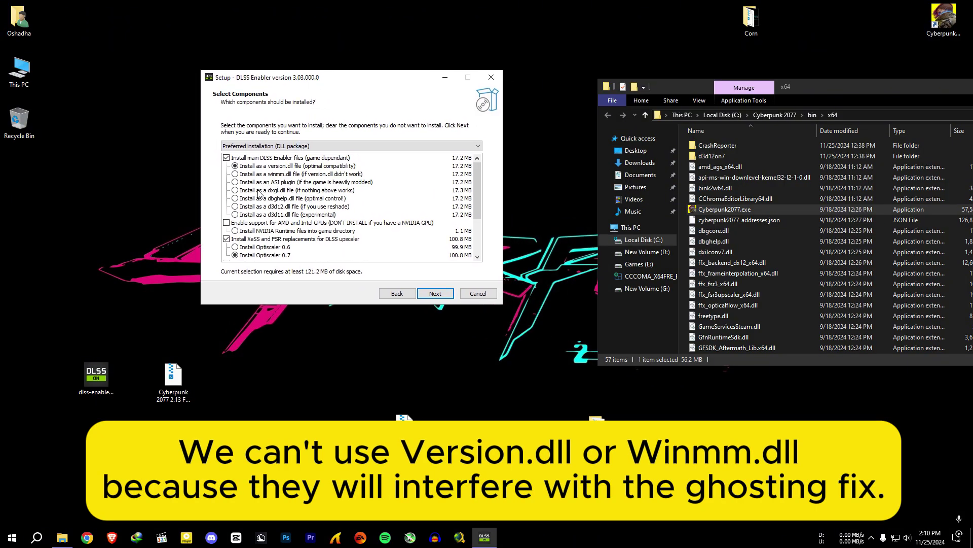
pyautogui.click(235, 190)
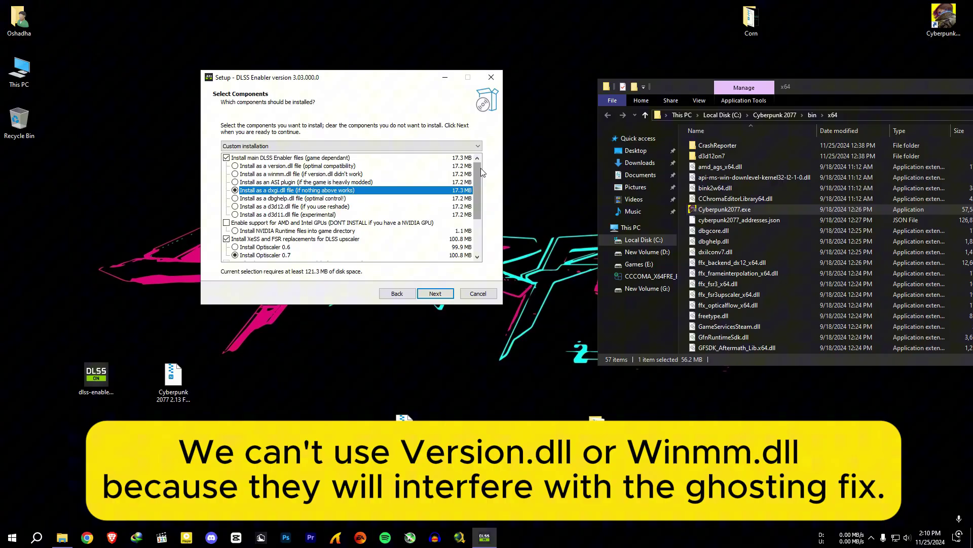
pyautogui.moveTo(480, 168); pyautogui.dragTo(478, 190)
pyautogui.click(236, 214)
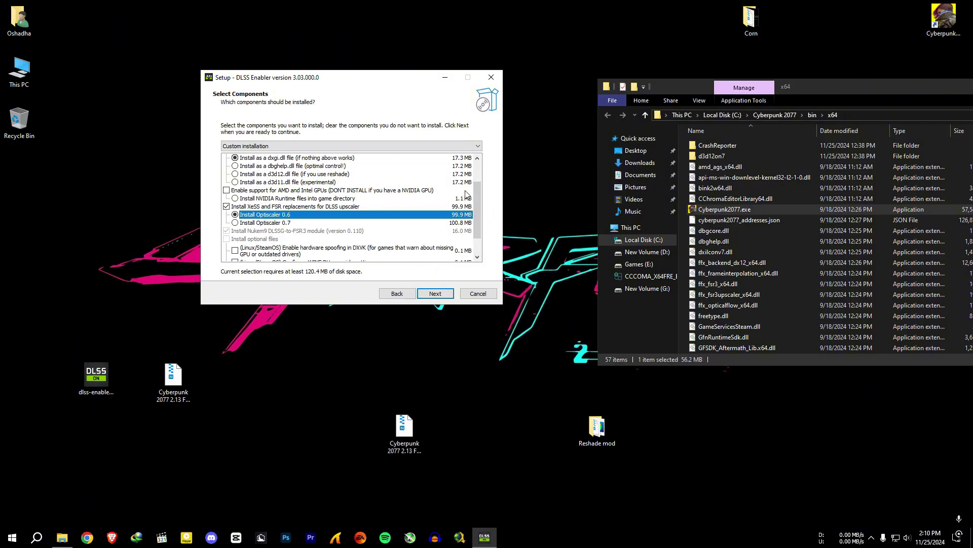
# Include the .reg files for enabling/disabling driver signature checks, and leave AMD and Intel GPU support deselected.
pyautogui.click(227, 190)
pyautogui.moveTo(477, 207); pyautogui.dragTo(480, 229)
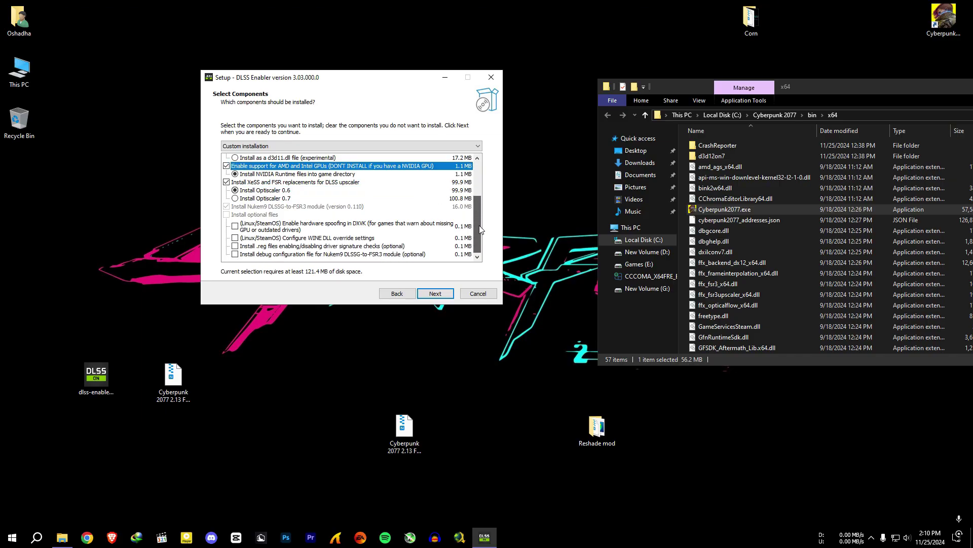
pyautogui.click(235, 247)
pyautogui.scroll(3, 304, 191)
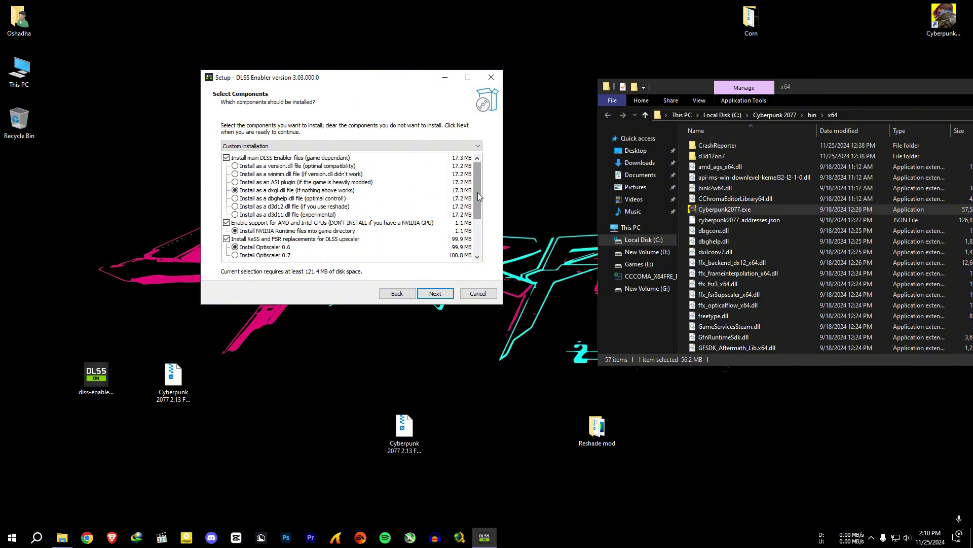
pyautogui.moveTo(477, 192); pyautogui.dragTo(455, 198)
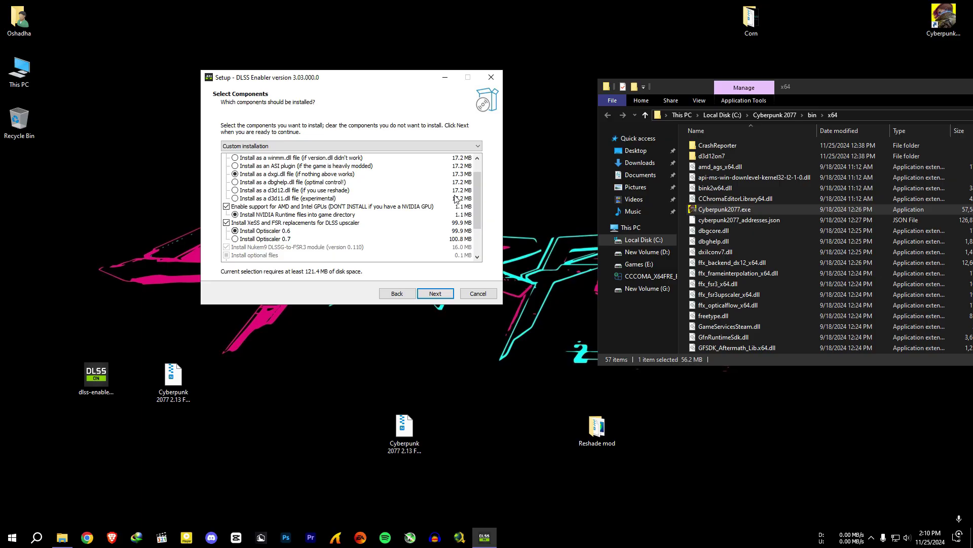
pyautogui.click(227, 207)
pyautogui.scroll(-2, 476, 211)
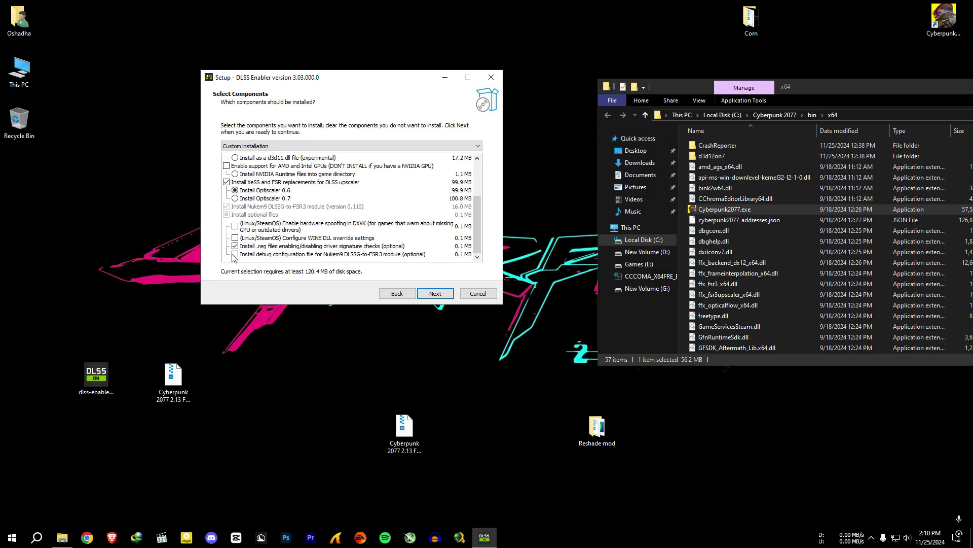
# Install DLSS Enabler with the chosen components and finish the setup wizard.
pyautogui.click(436, 294)
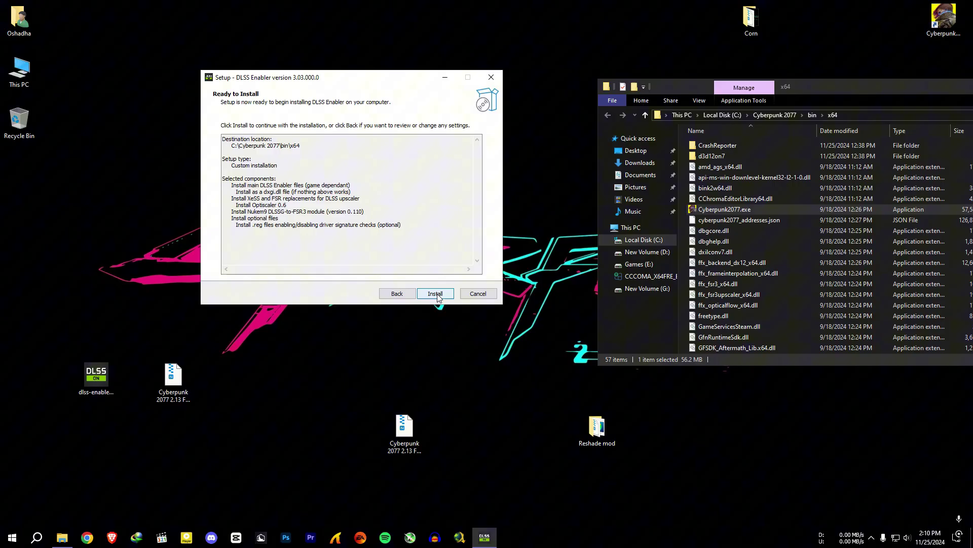
pyautogui.click(436, 294)
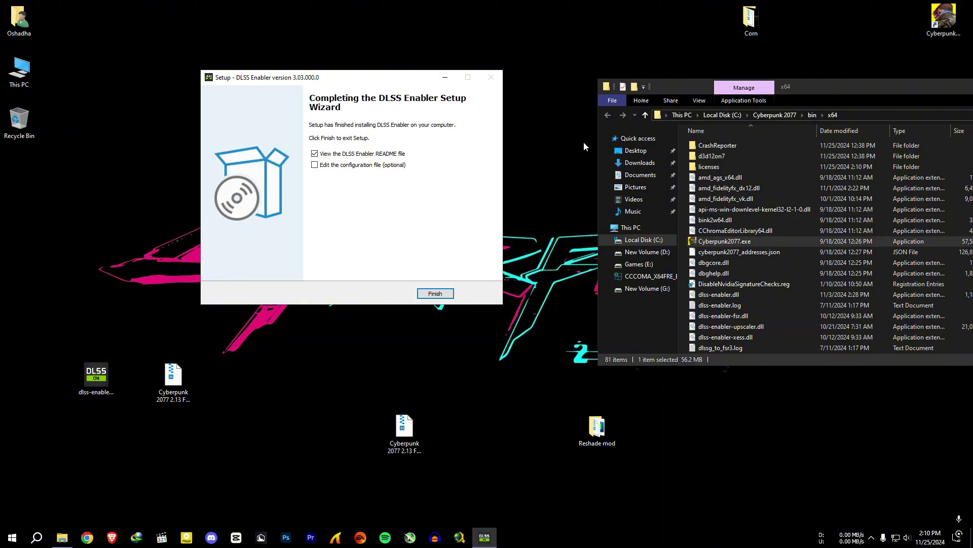
pyautogui.click(435, 293)
# Open DisableNvidiaSignatureChecks.reg in the game's x64 folder and decline the Registry Editor permission request.
pyautogui.moveTo(801, 87); pyautogui.dragTo(557, 74)
pyautogui.click(527, 270)
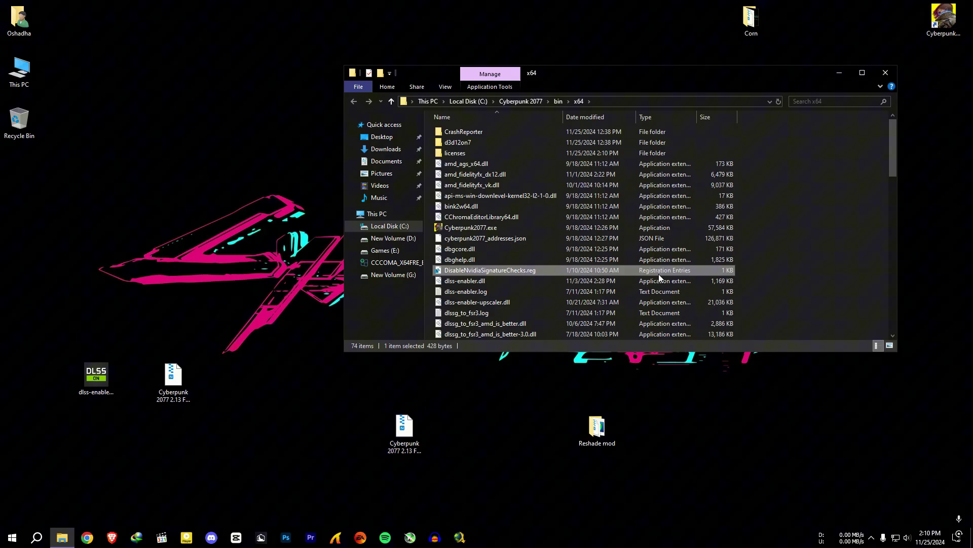
pyautogui.doubleClick(564, 270)
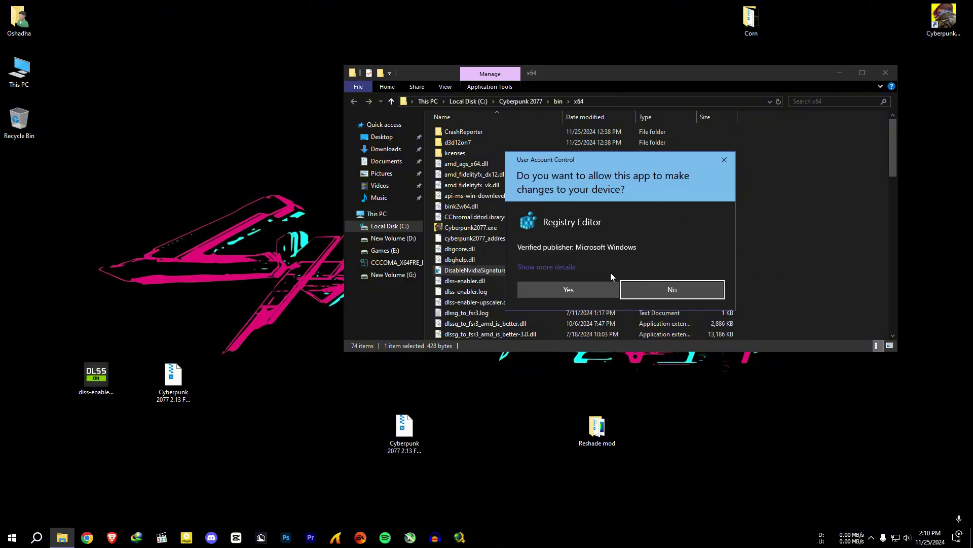
pyautogui.click(684, 290)
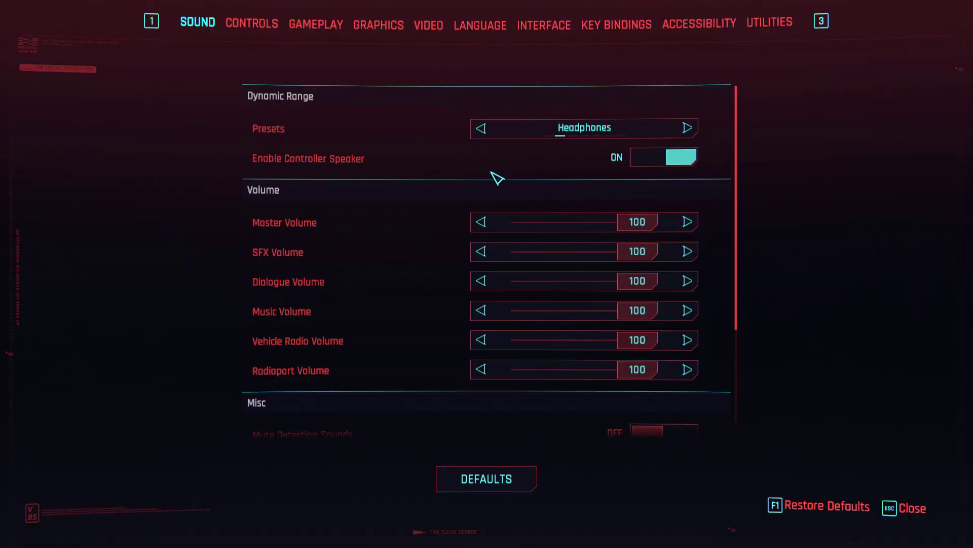
# Apply DLSS Super Resolution at Quality together with DLSS Frame Generation in the game's graphics settings, and close the settings.
pyautogui.click(376, 30)
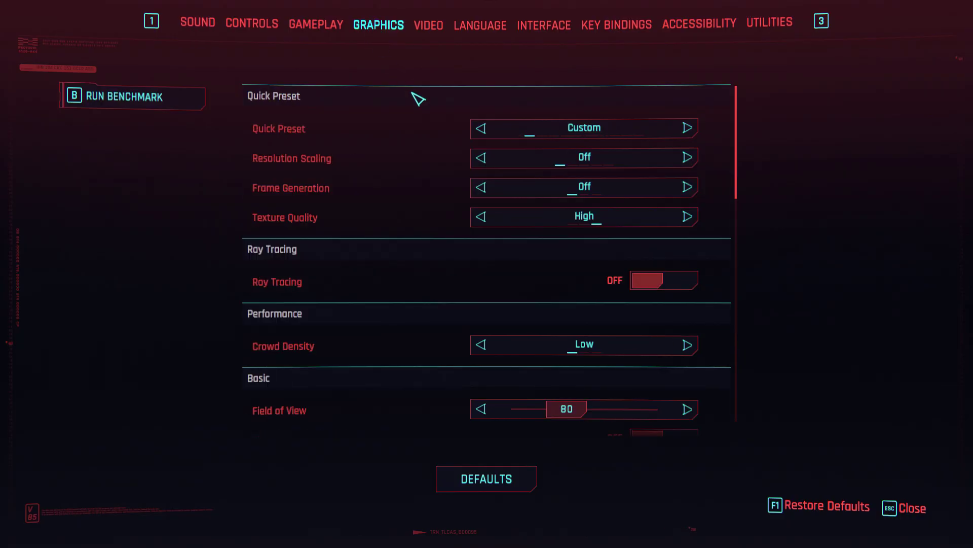
pyautogui.click(688, 157)
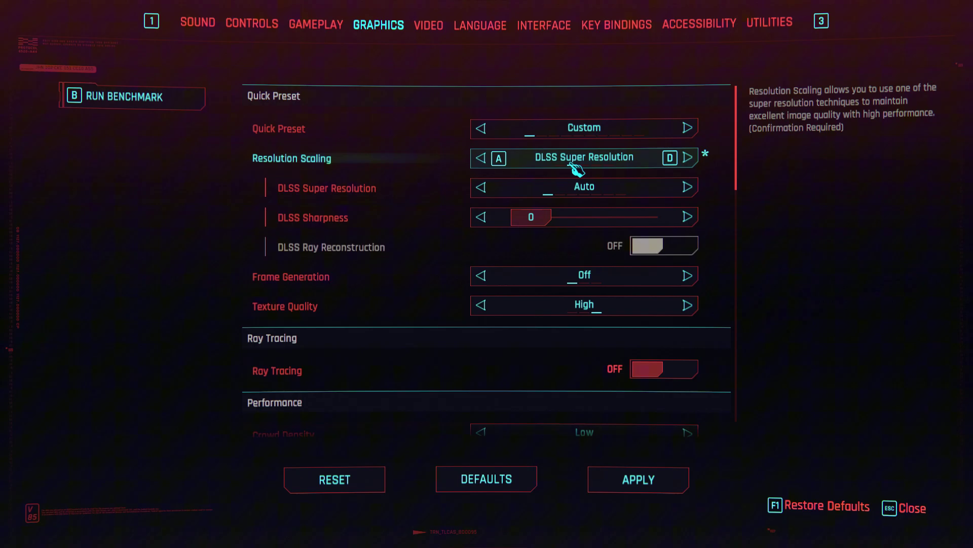
pyautogui.click(688, 187)
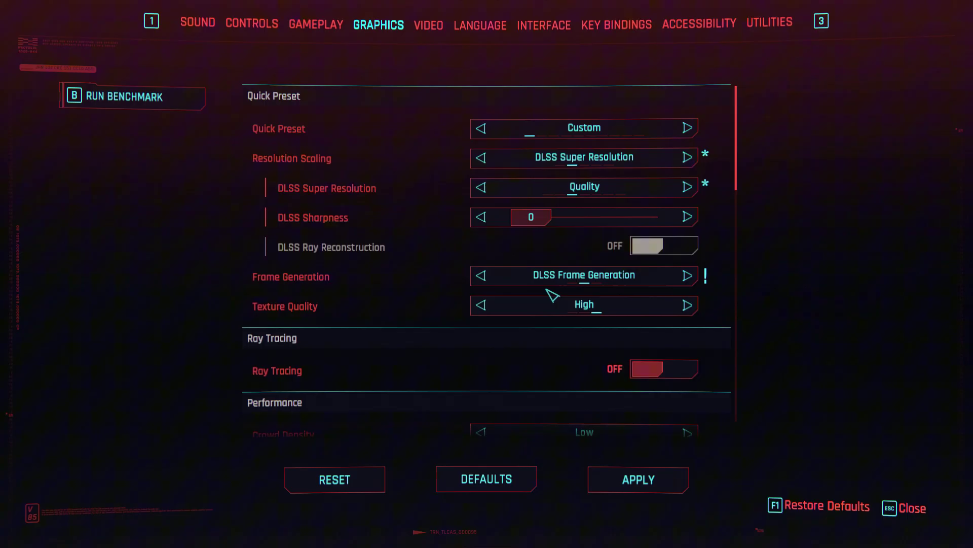
pyautogui.click(652, 487)
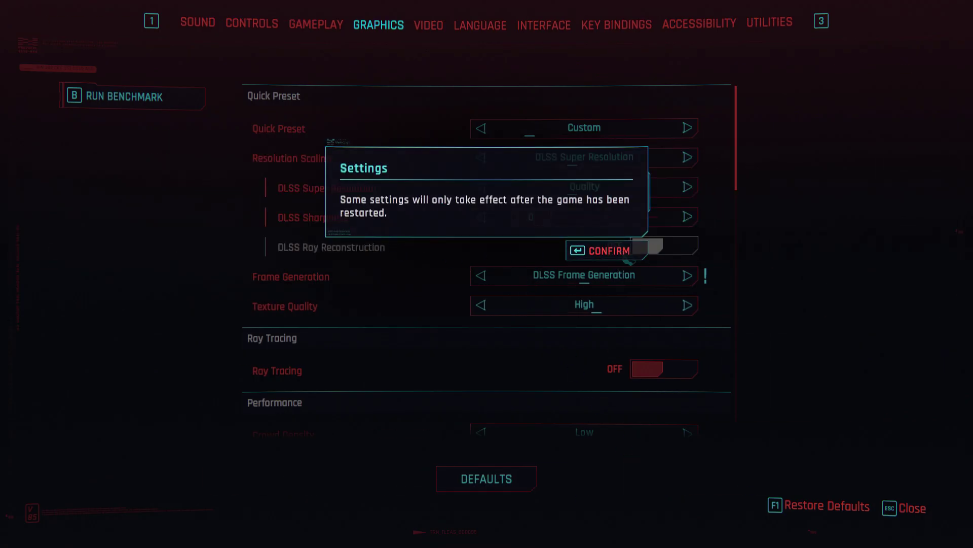
pyautogui.click(615, 256)
pyautogui.press('Escape')
# Get into the car and drive forward through the tunnel to test the game's performance.
pyautogui.press('f')
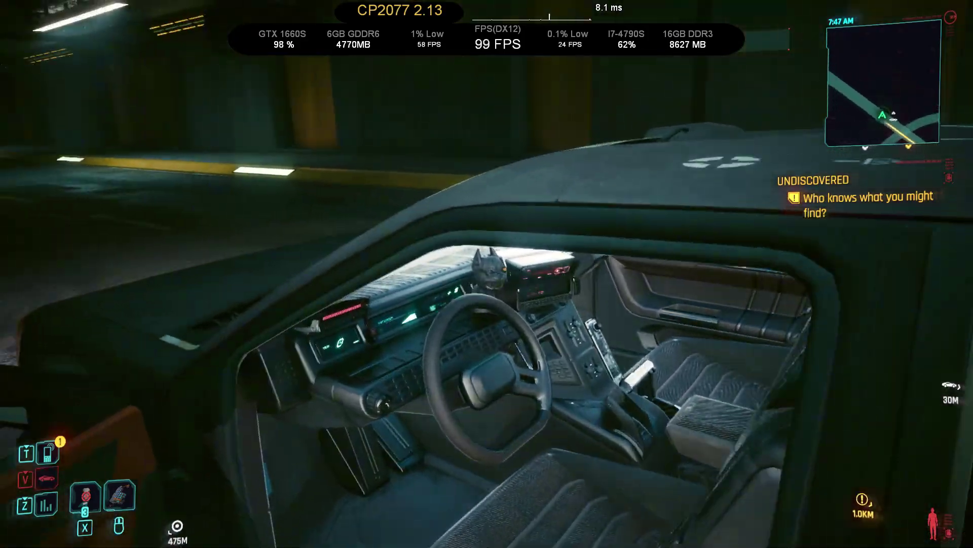
pyautogui.press('w')
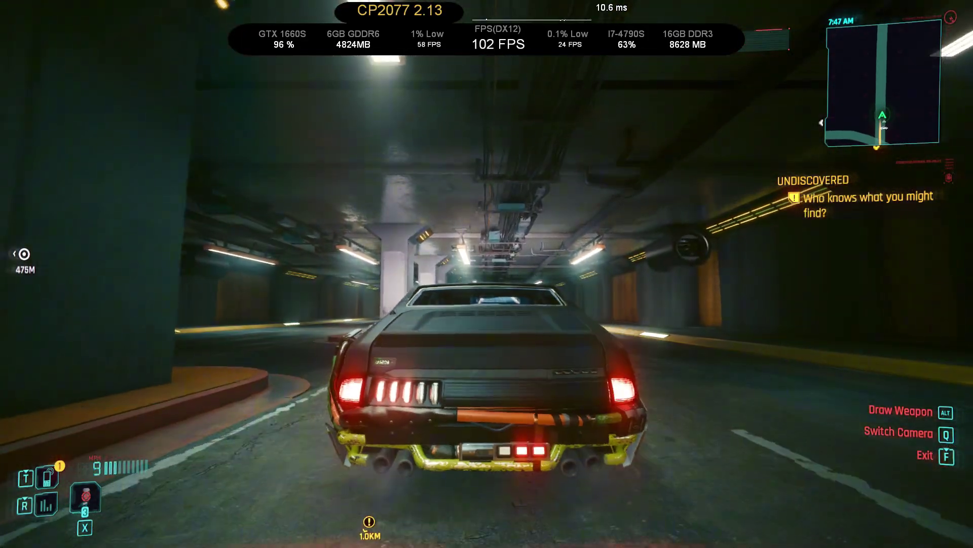
pyautogui.press('w')
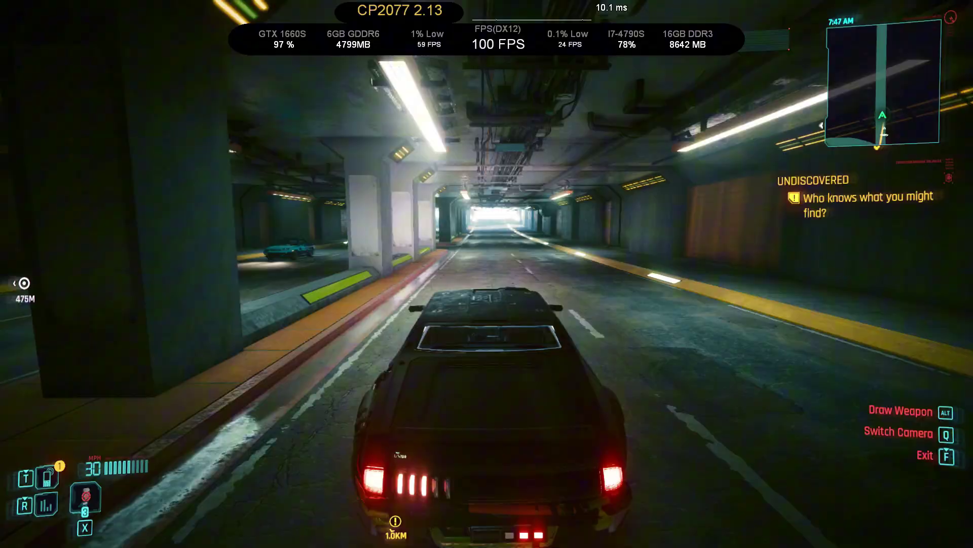
# Keep driving the car forward through the tunnel to examine performance and ghosting with frame generation enabled.
pyautogui.press('w')
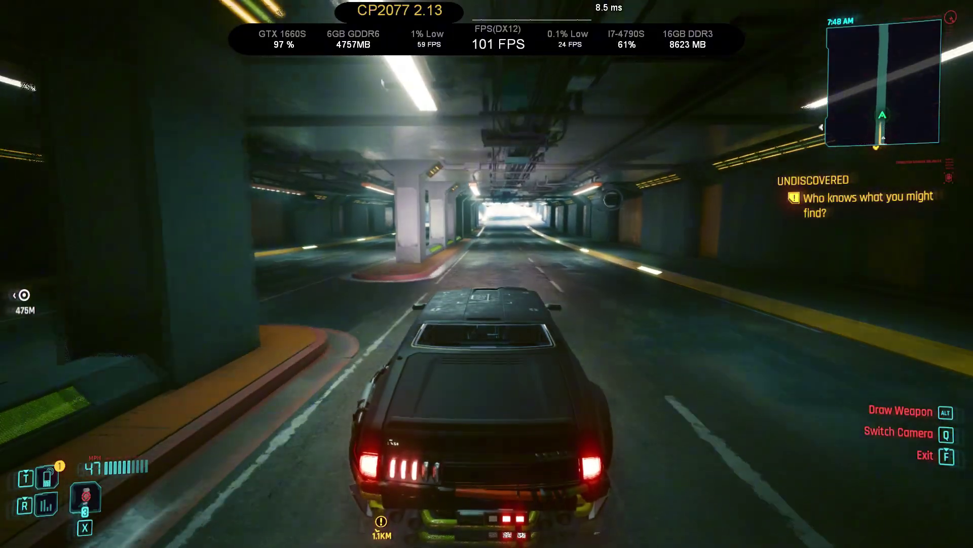
pyautogui.press('w')
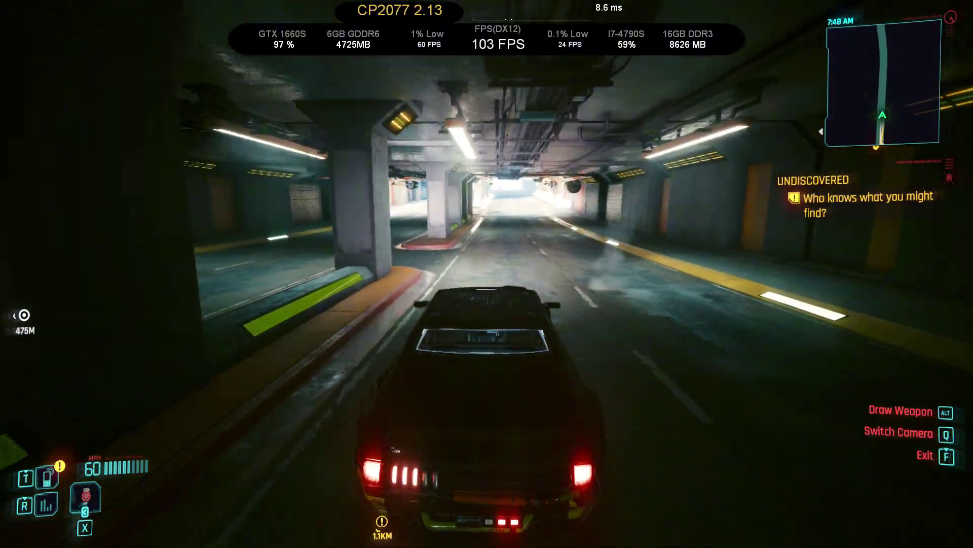
pyautogui.press('w')
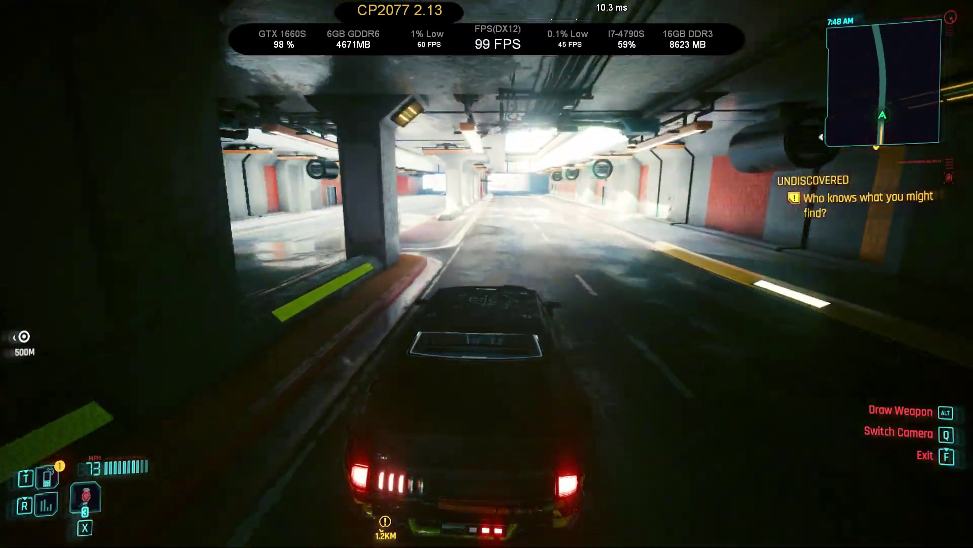
pyautogui.press('w')
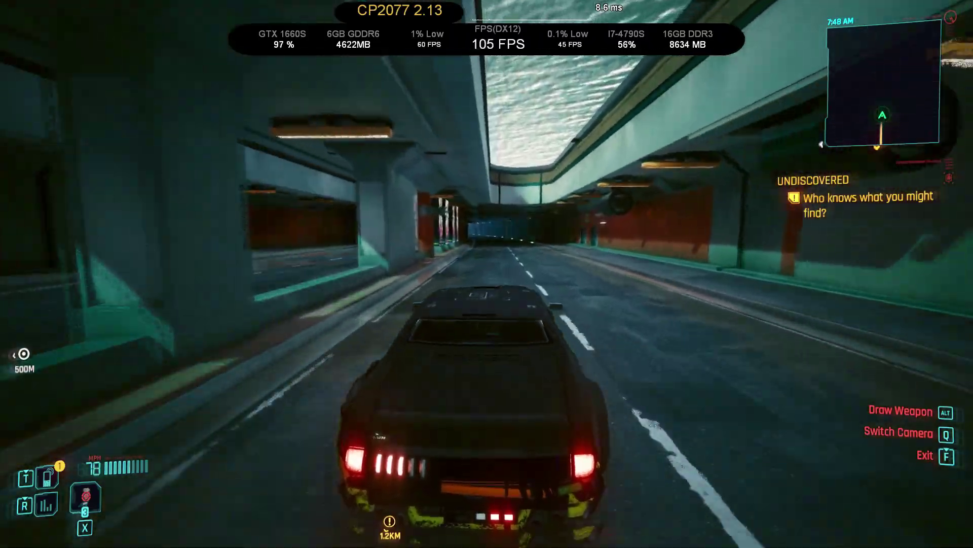
pyautogui.press('w')
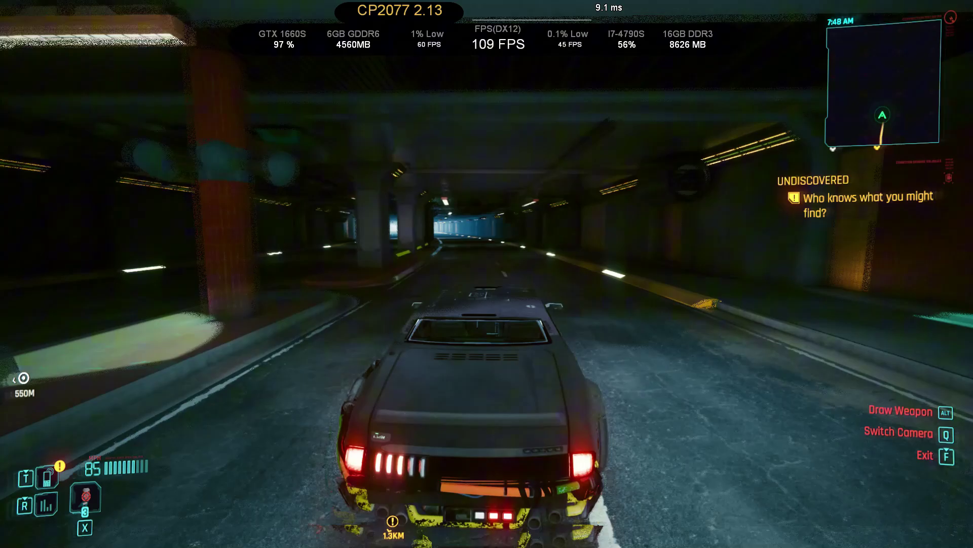
pyautogui.press('w')
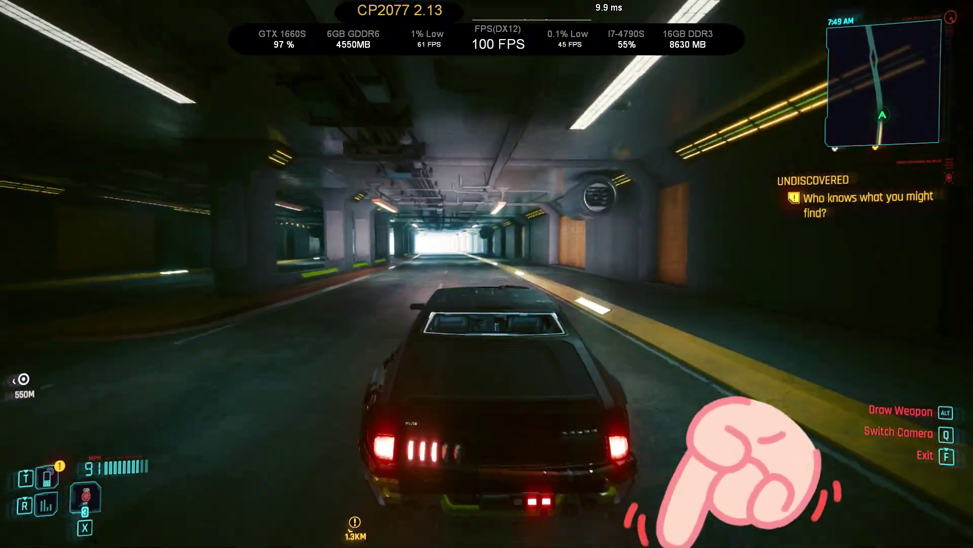
pyautogui.press('w')
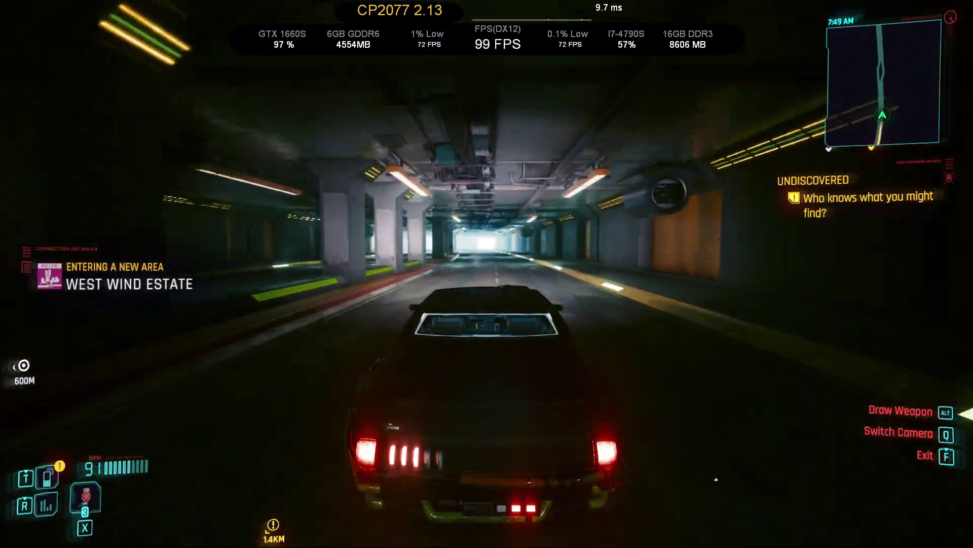
pyautogui.press('w')
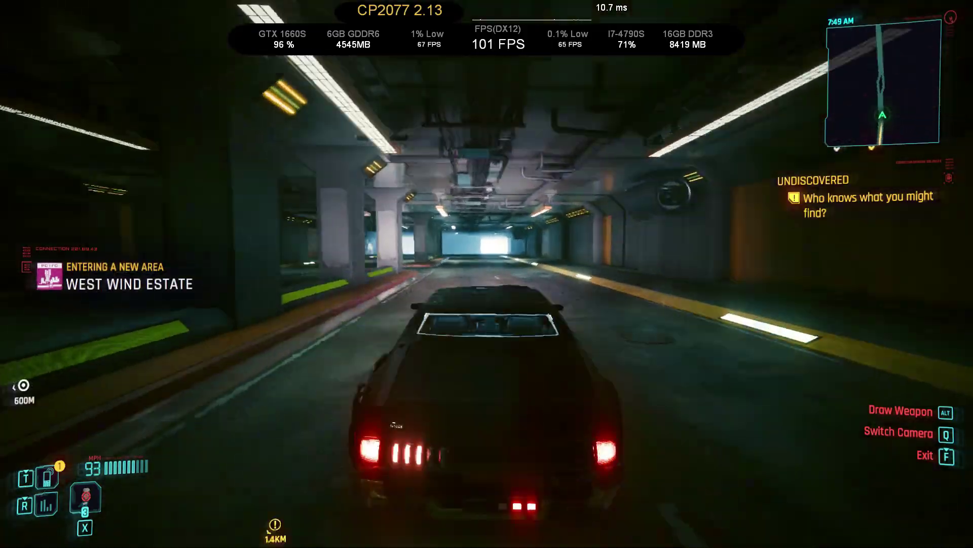
pyautogui.press('w')
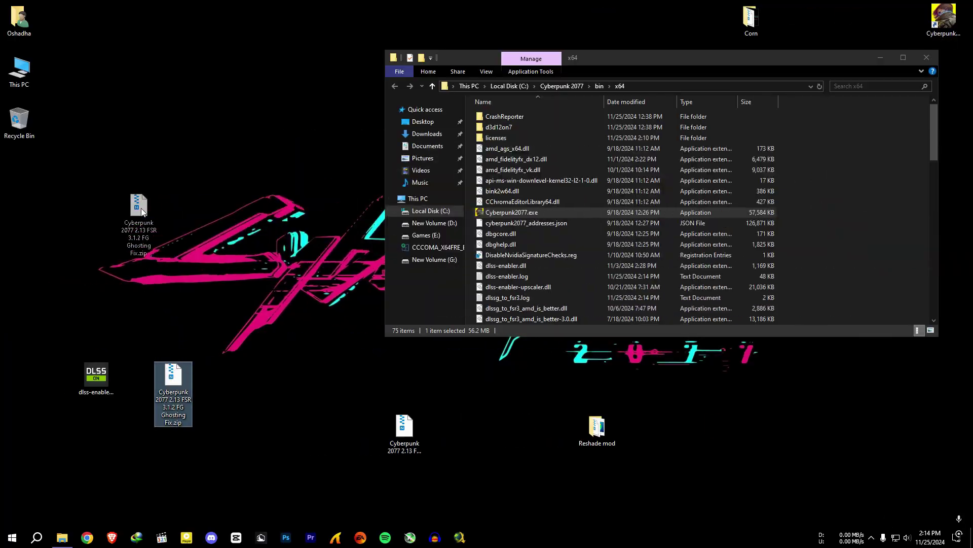
# Open Cyberpunk 2077 2.13 FSR 3.1.2 FG Ghosting Fix.zip from the desktop and arrange its window beside the game's x64 folder.
pyautogui.moveTo(163, 398); pyautogui.dragTo(97, 224)
pyautogui.doubleClick(96, 223)
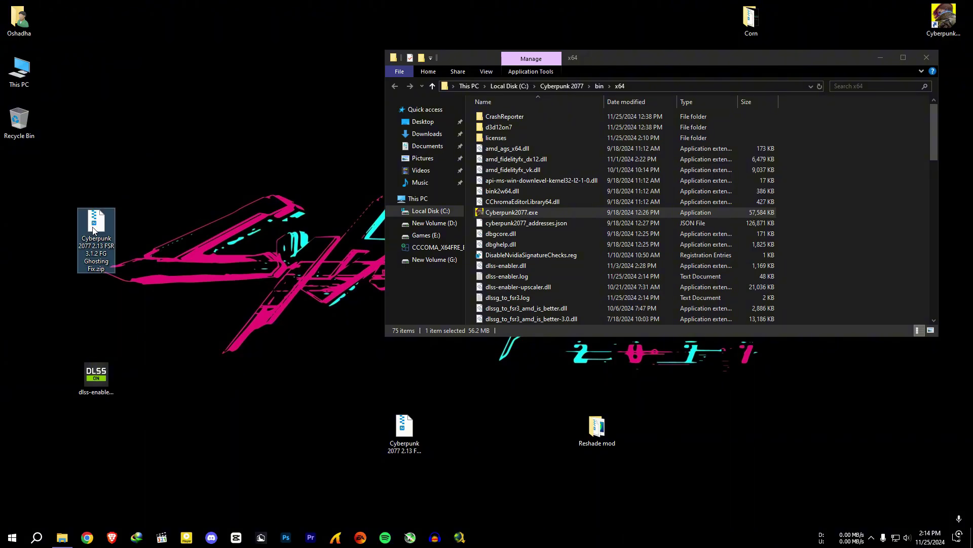
pyautogui.moveTo(396, 167); pyautogui.dragTo(174, 17)
pyautogui.moveTo(751, 59); pyautogui.dragTo(737, 183)
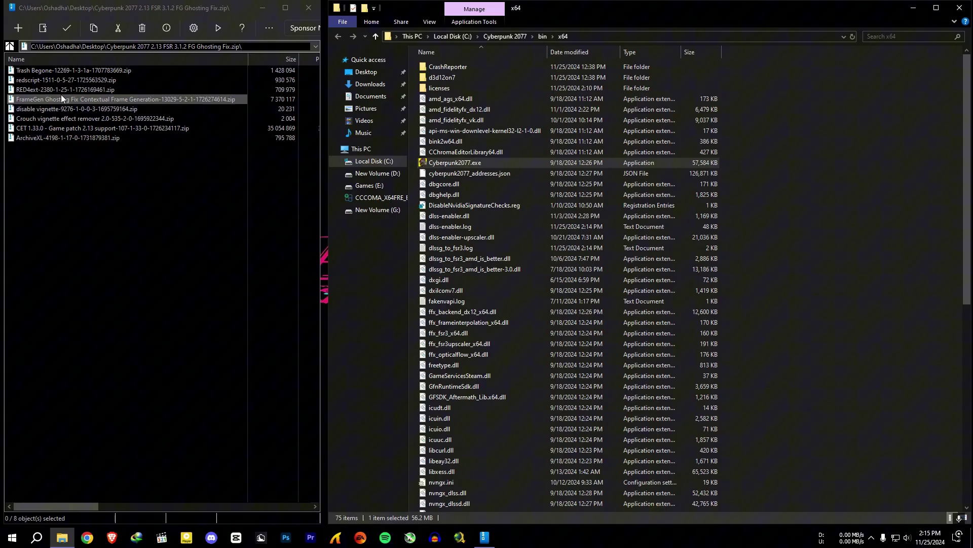
# Copy the red4ext and bin folders from the nested RED4ext archive into the main Cyberpunk 2077 folder.
pyautogui.doubleClick(65, 89)
pyautogui.hotkey('ctrl', 'a')
pyautogui.click(504, 37)
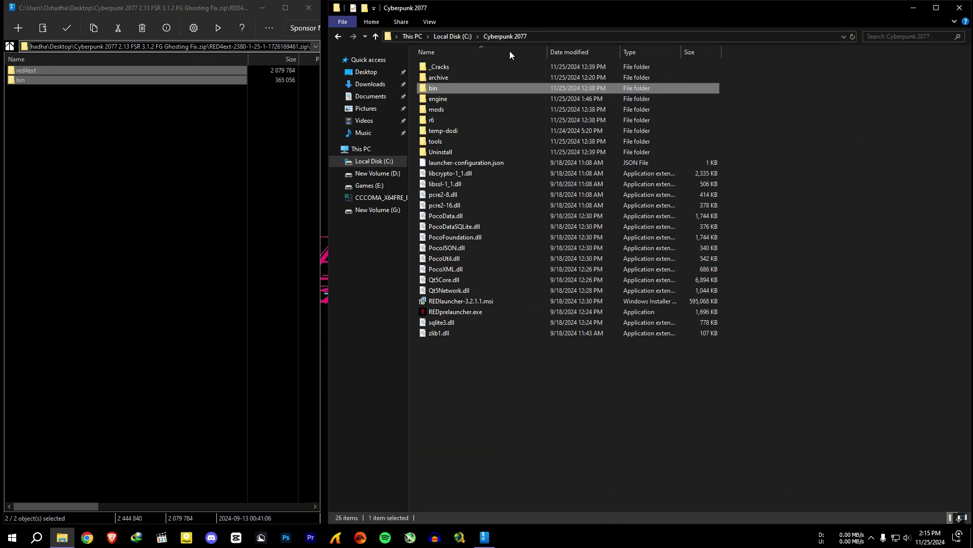
pyautogui.click(429, 109)
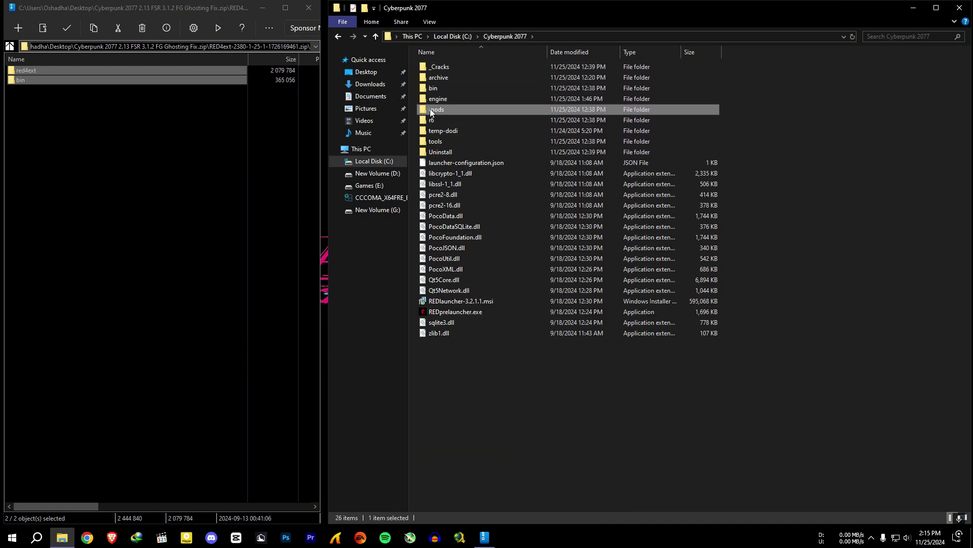
pyautogui.click(824, 176)
pyautogui.moveTo(26, 70); pyautogui.dragTo(448, 129)
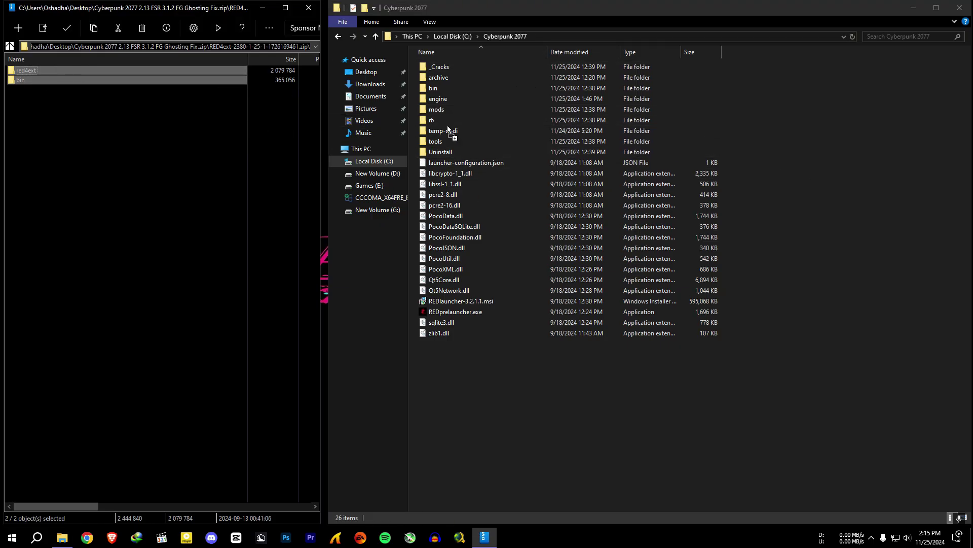
pyautogui.moveTo(794, 190); pyautogui.dragTo(794, 189)
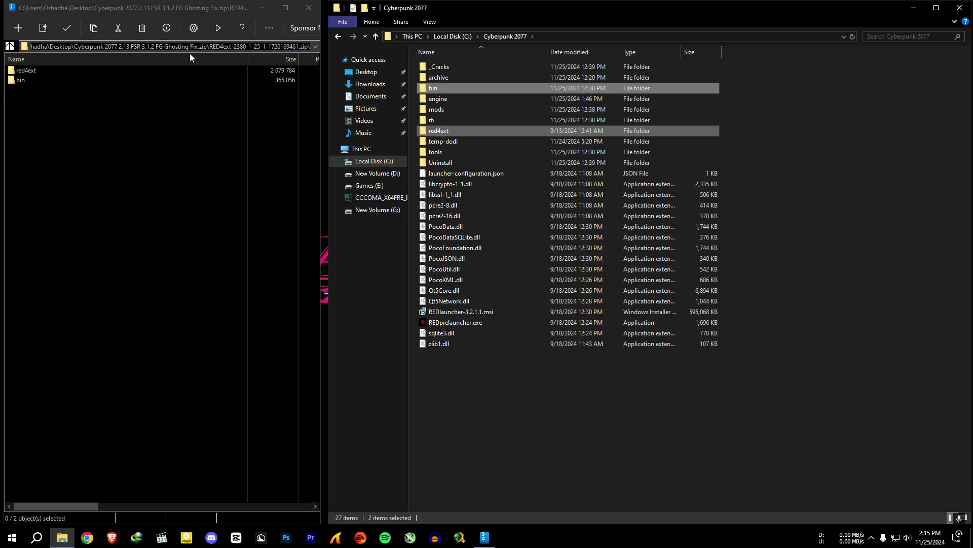
# Copy the archive folder from the nested Trash Begone archive into the main Cyberpunk 2077 folder.
pyautogui.click(169, 176)
pyautogui.press('BackSpace')
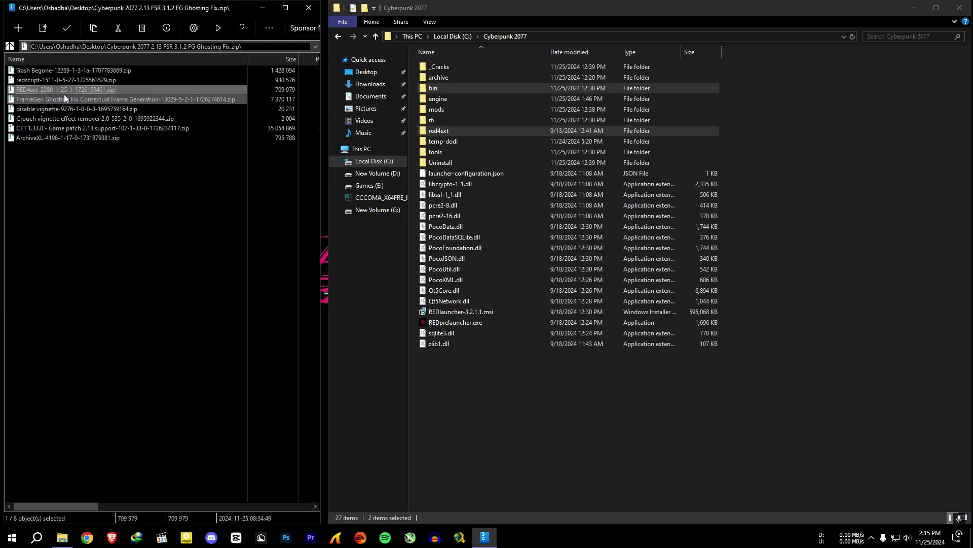
pyautogui.doubleClick(62, 77)
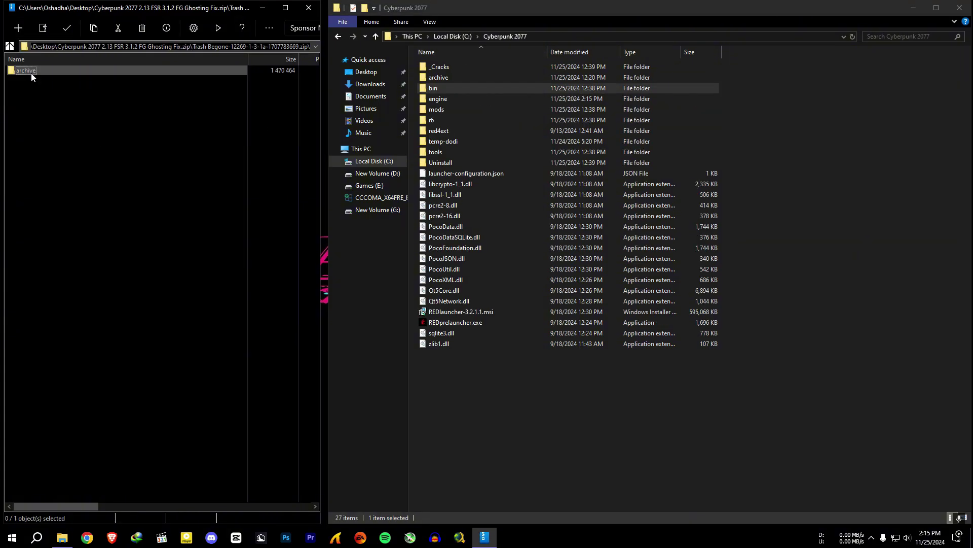
pyautogui.moveTo(32, 71); pyautogui.dragTo(507, 228)
pyautogui.click(446, 195)
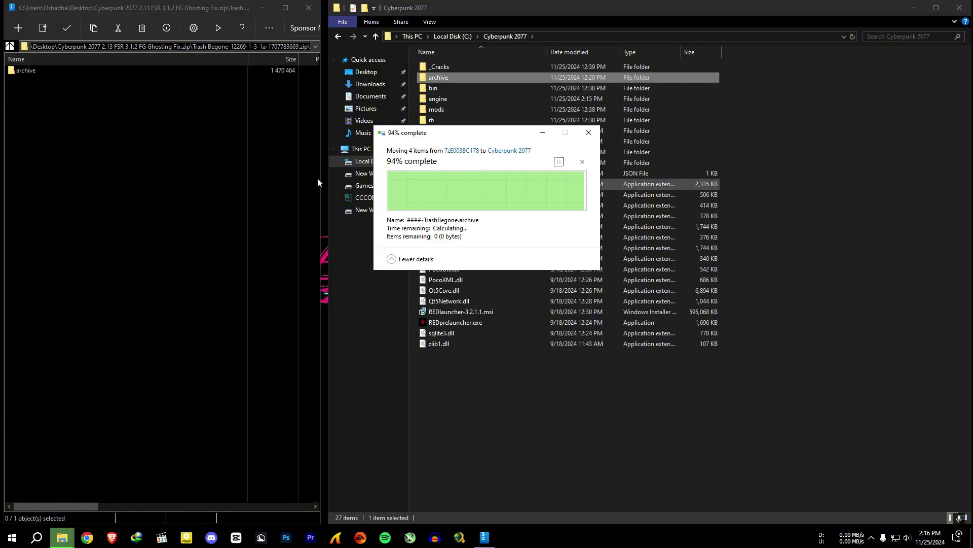
# Look into the Crouch vignette effect remover 2.0 archive and copy its zip file into the Cyberpunk 2077 folder.
pyautogui.press('BackSpace')
pyautogui.doubleClick(34, 118)
pyautogui.press('BackSpace')
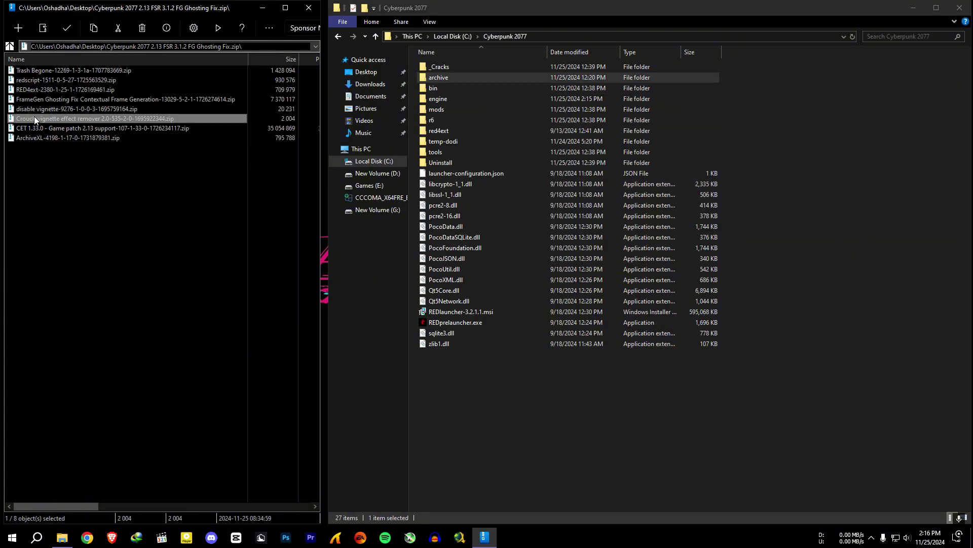
pyautogui.moveTo(35, 118); pyautogui.dragTo(492, 172)
# Copy the red4ext and r6 folders from the nested ArchiveXL archive into the main Cyberpunk 2077 folder.
pyautogui.doubleClick(68, 138)
pyautogui.moveTo(32, 111); pyautogui.dragTo(20, 76)
pyautogui.moveTo(20, 75); pyautogui.dragTo(457, 127)
# Copy the red4ext, r6, bin and archive folders from the FrameGen Ghosting Fix archive into the Cyberpunk 2077 folder, and close the archive window.
pyautogui.press('BackSpace')
pyautogui.doubleClick(40, 105)
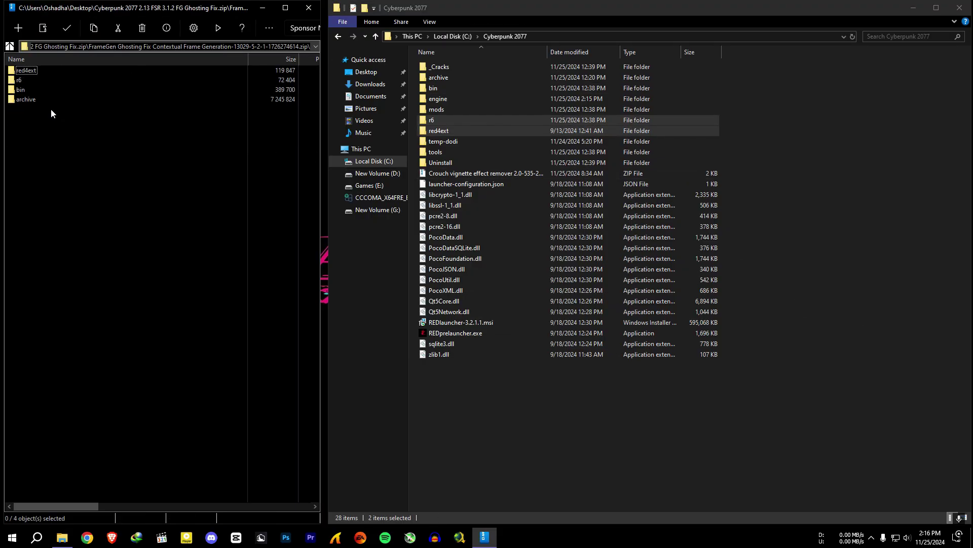
pyautogui.moveTo(196, 148); pyautogui.dragTo(830, 274)
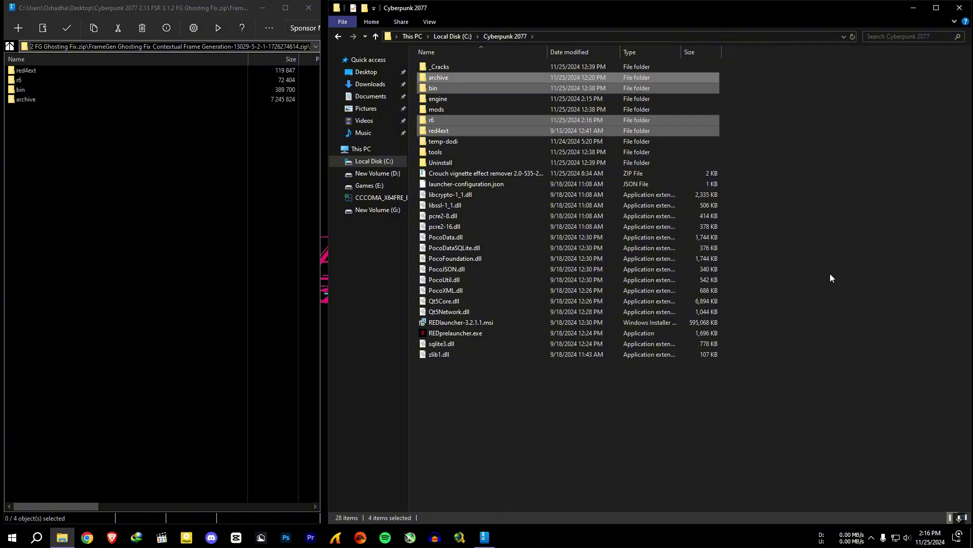
pyautogui.click(307, 8)
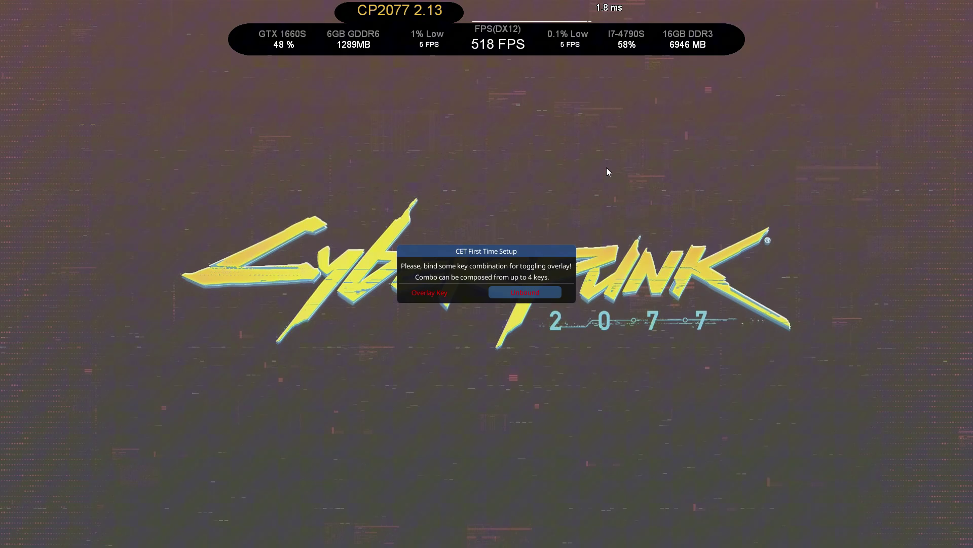
# Bind Insert as the overlay key in the CET First Time Setup, and close the mod overlay.
pyautogui.click(532, 294)
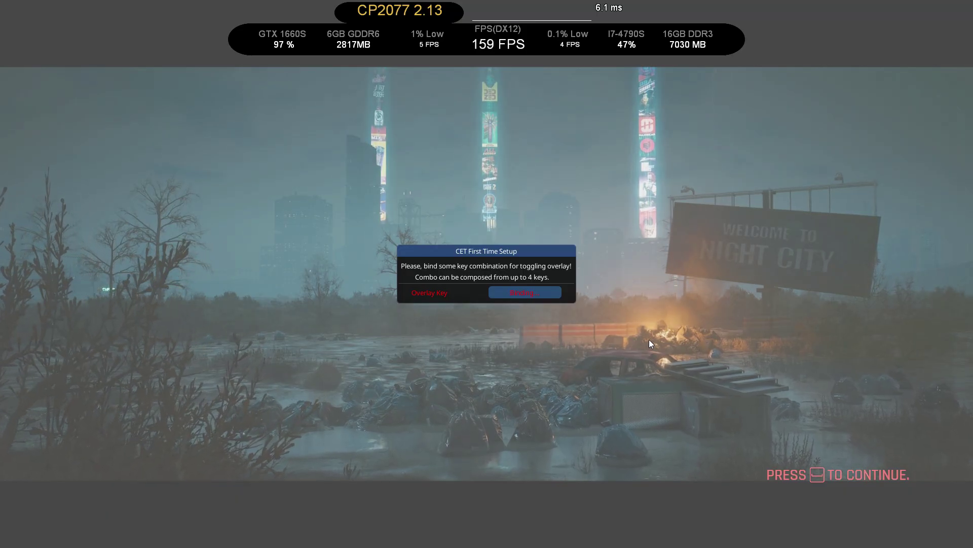
pyautogui.press('Insert')
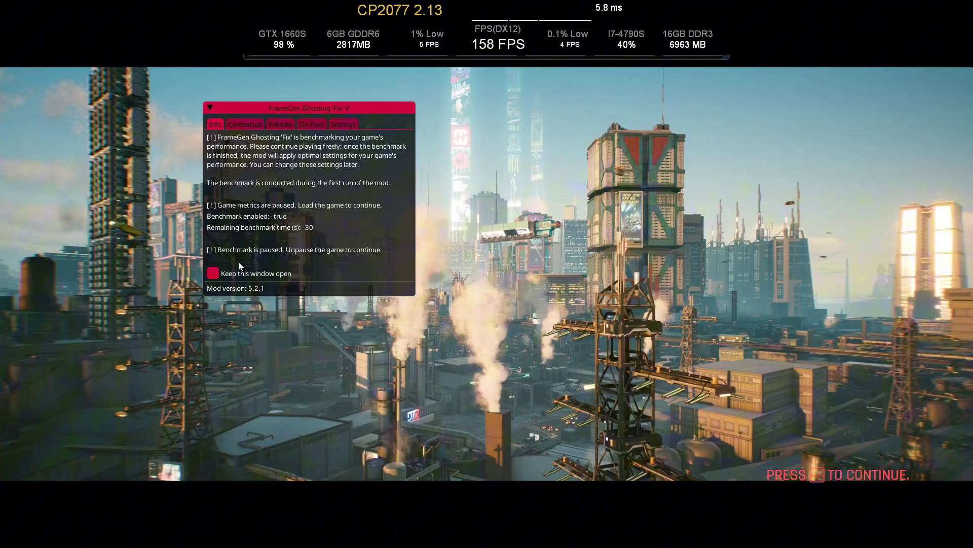
pyautogui.press('Insert')
# Continue into the game and drive the car out of the tunnel along the open road to test the ghosting fix.
pyautogui.press('space')
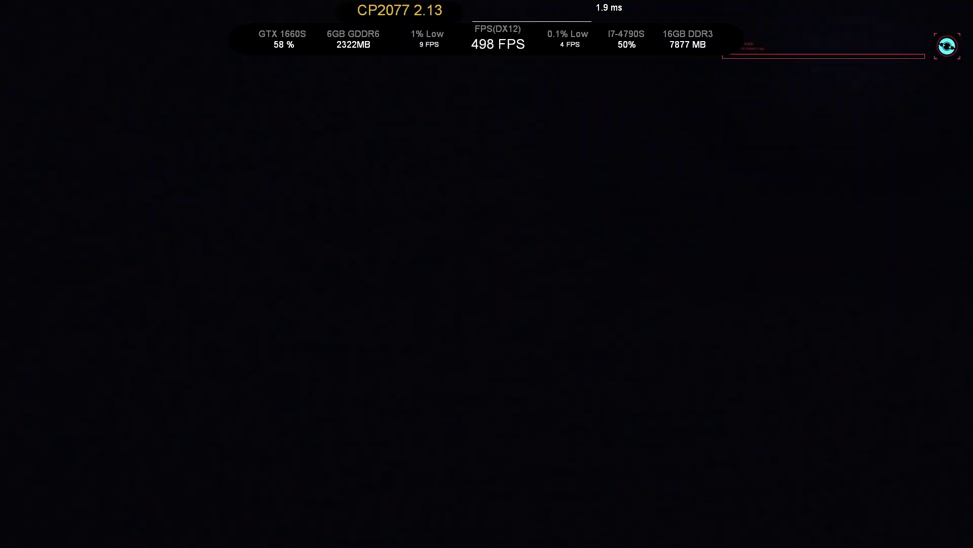
pyautogui.press('space')
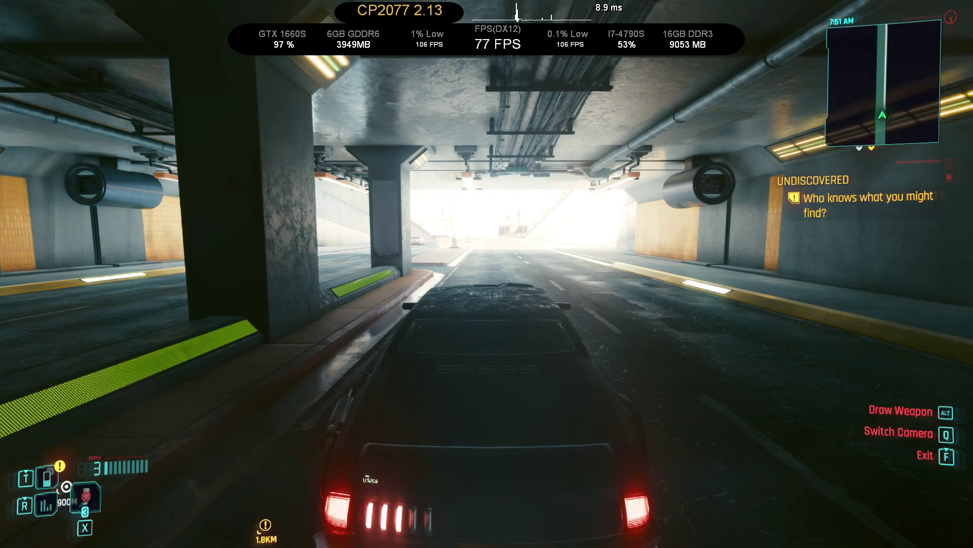
pyautogui.press('w')
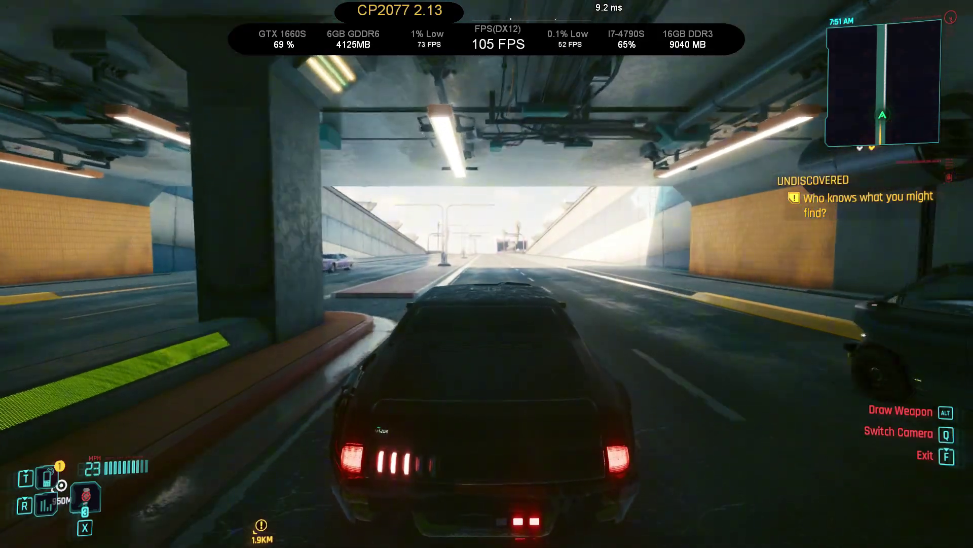
pyautogui.press('w')
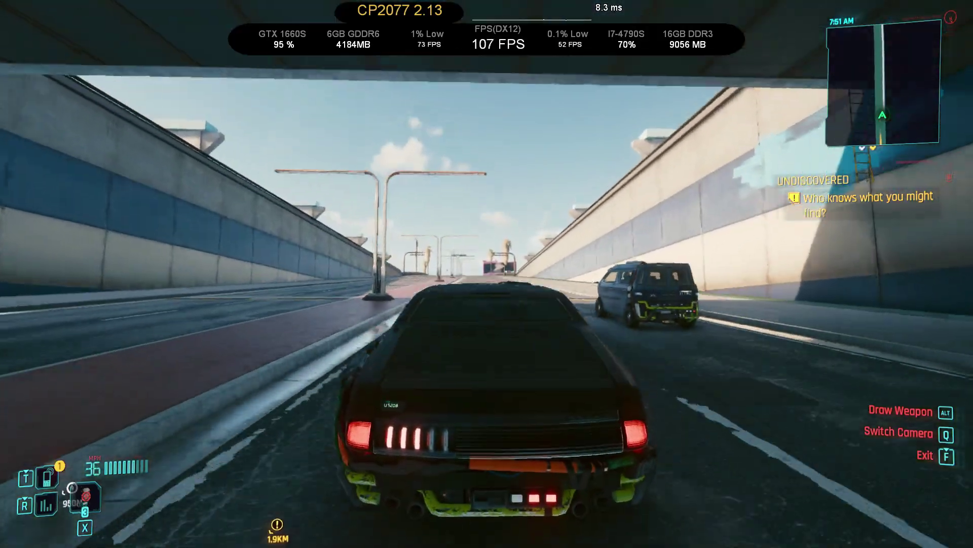
pyautogui.press('w')
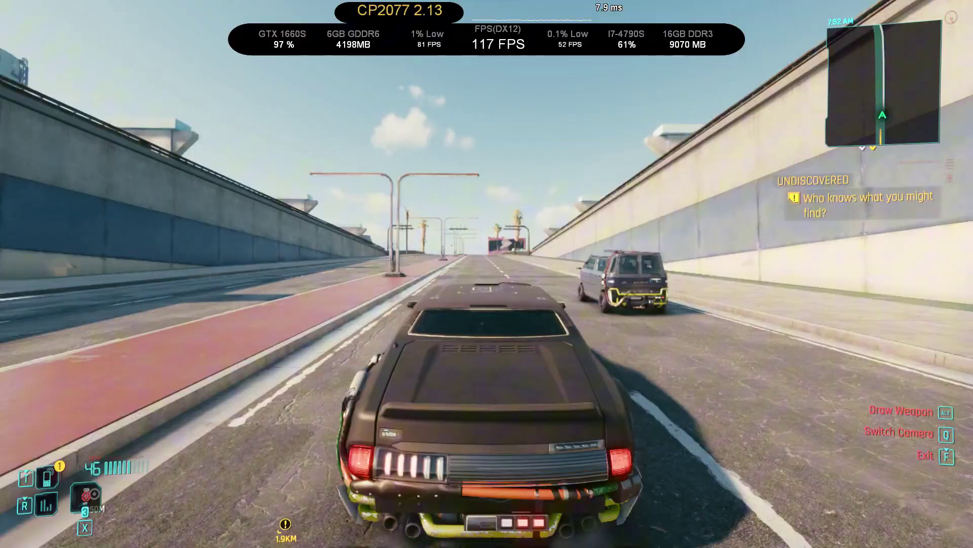
pyautogui.press('w')
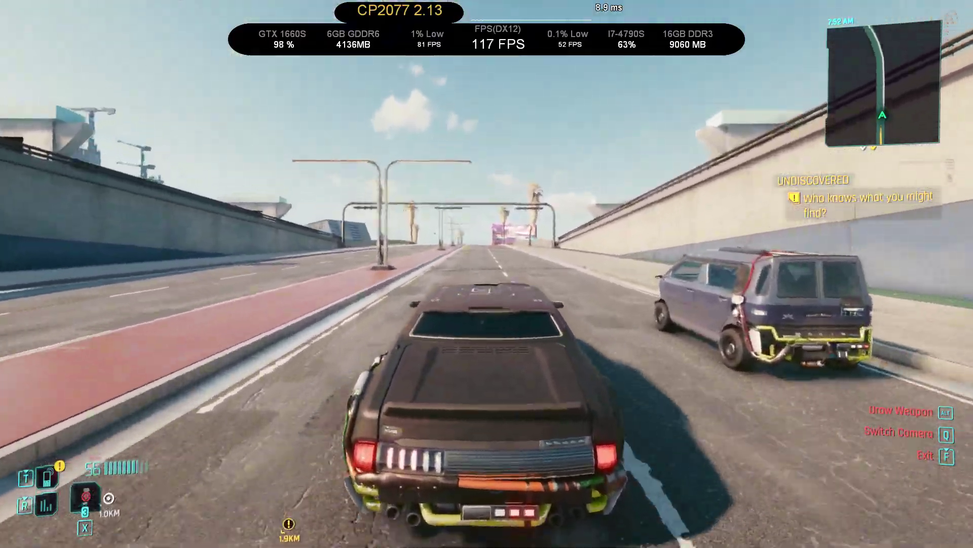
pyautogui.press('w')
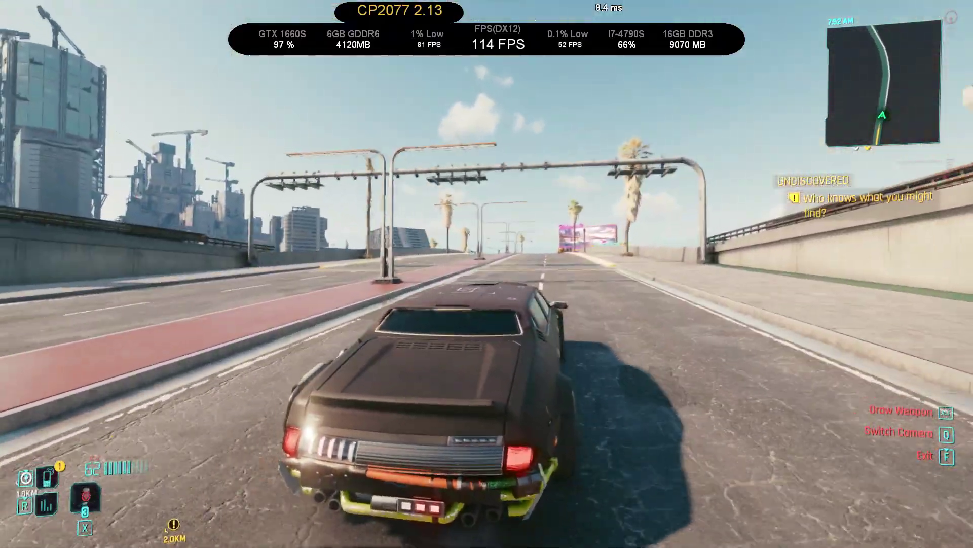
pyautogui.press('w')
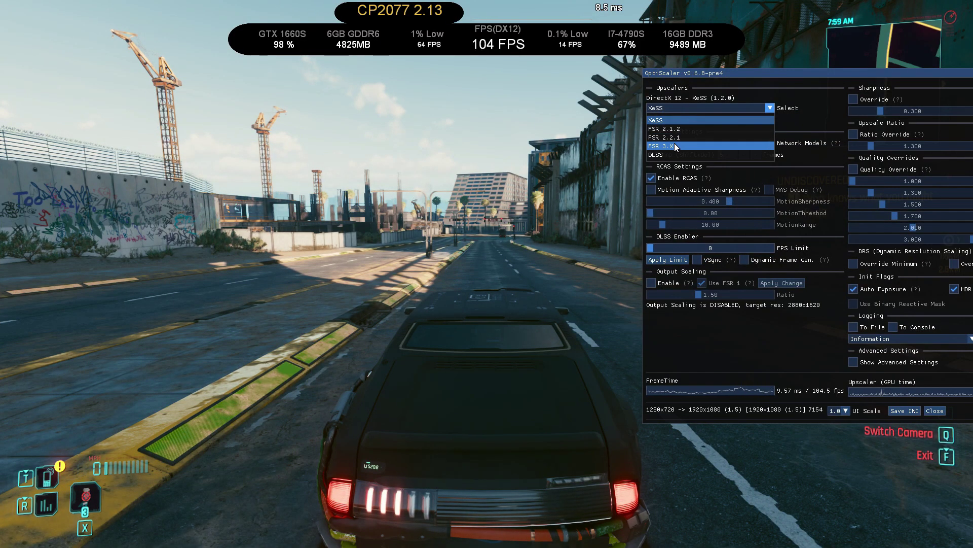
# Apply FSR 3.X as the upscaler in OptiScaler and move its window so that all settings fit on screen.
pyautogui.click(674, 143)
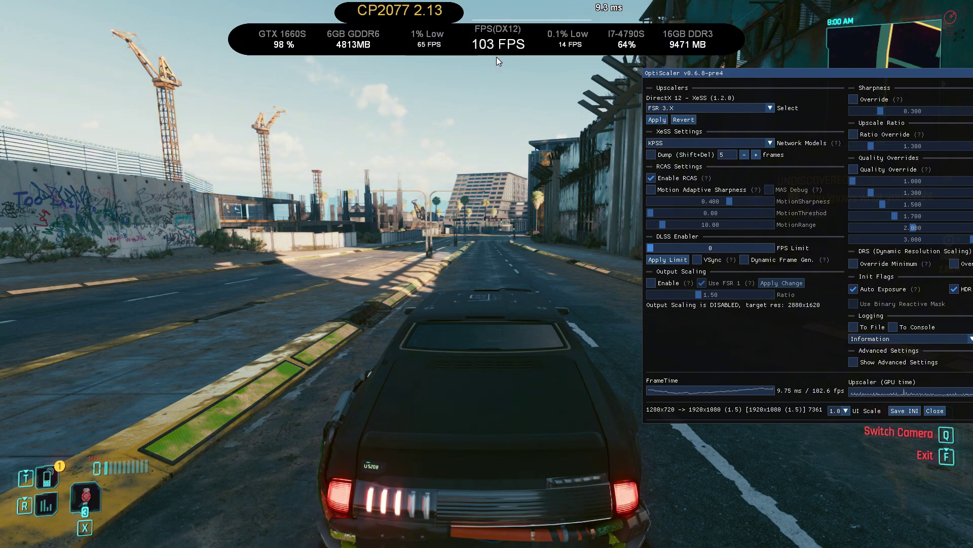
pyautogui.click(657, 120)
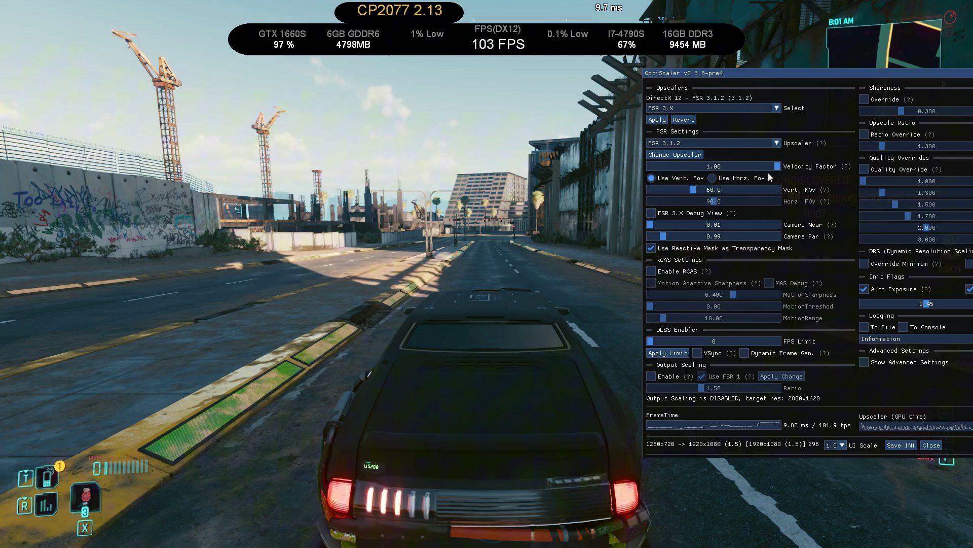
pyautogui.moveTo(771, 74); pyautogui.dragTo(640, 59)
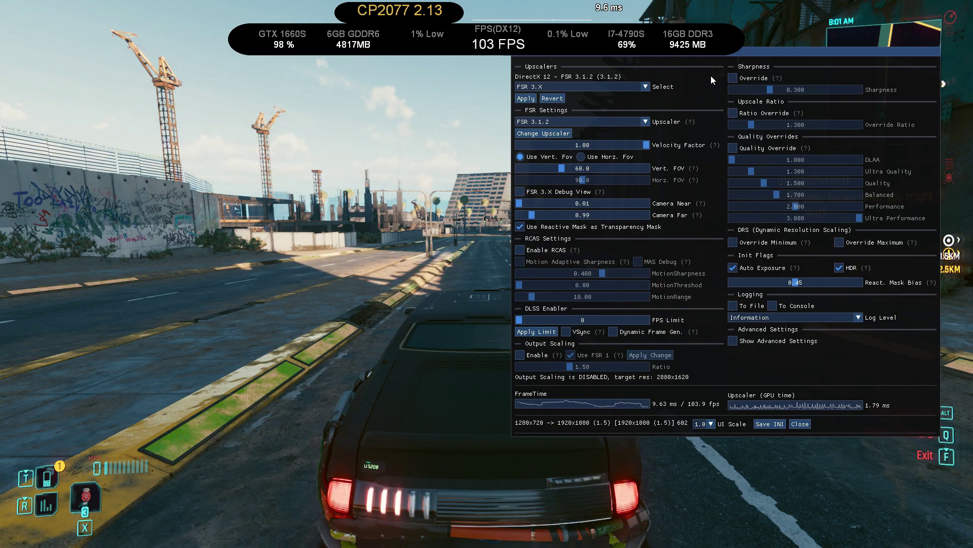
# Enable RCAS in OptiScaler and override the sharpness with a value of 0.502.
pyautogui.click(733, 77)
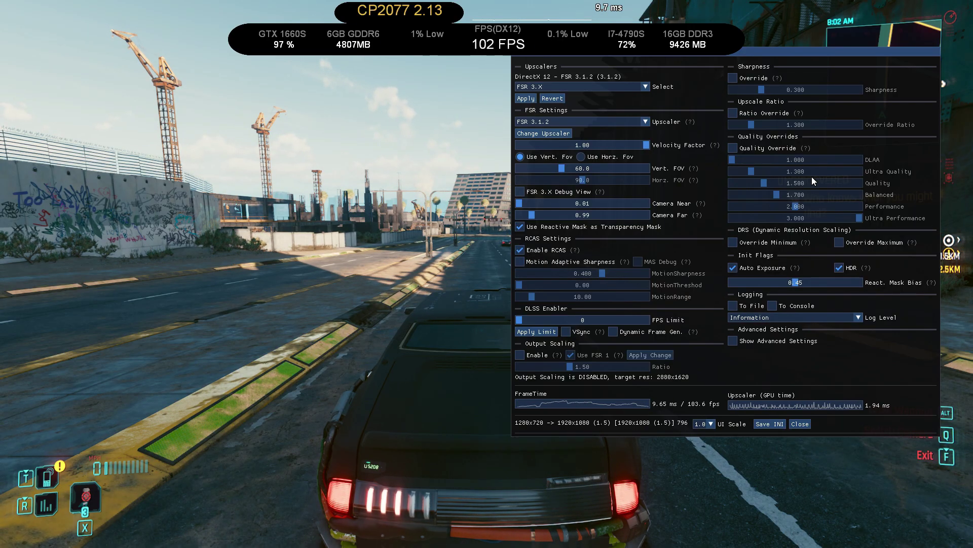
pyautogui.moveTo(761, 89); pyautogui.dragTo(782, 89)
# Override the Quality upscale ratio with 1.301, save the settings to the INI, and close OptiScaler.
pyautogui.click(733, 147)
pyautogui.moveTo(764, 183); pyautogui.dragTo(751, 182)
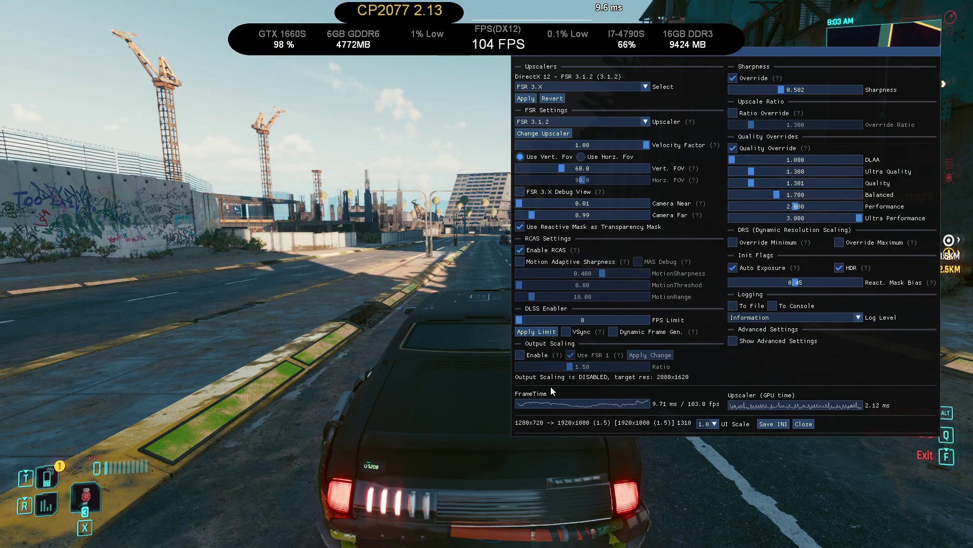
pyautogui.click(772, 425)
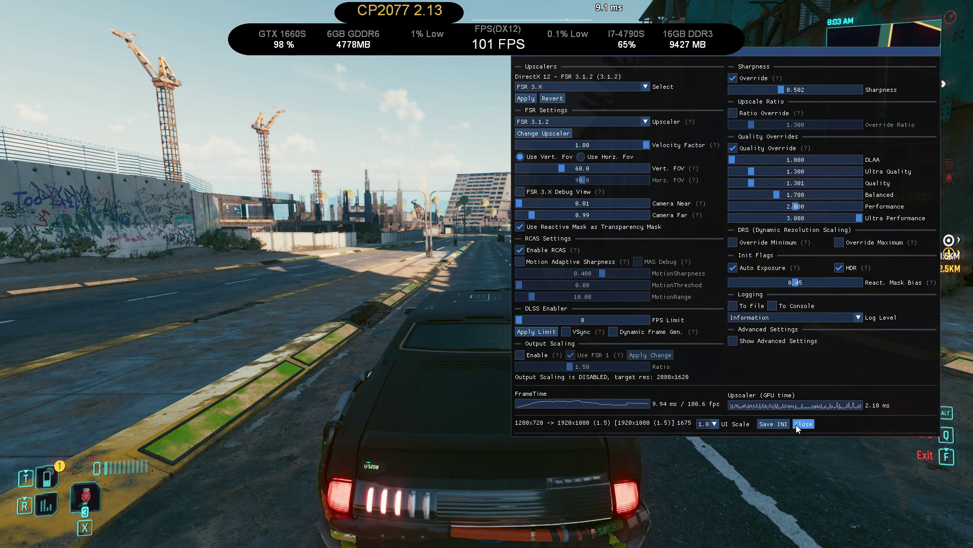
pyautogui.click(797, 426)
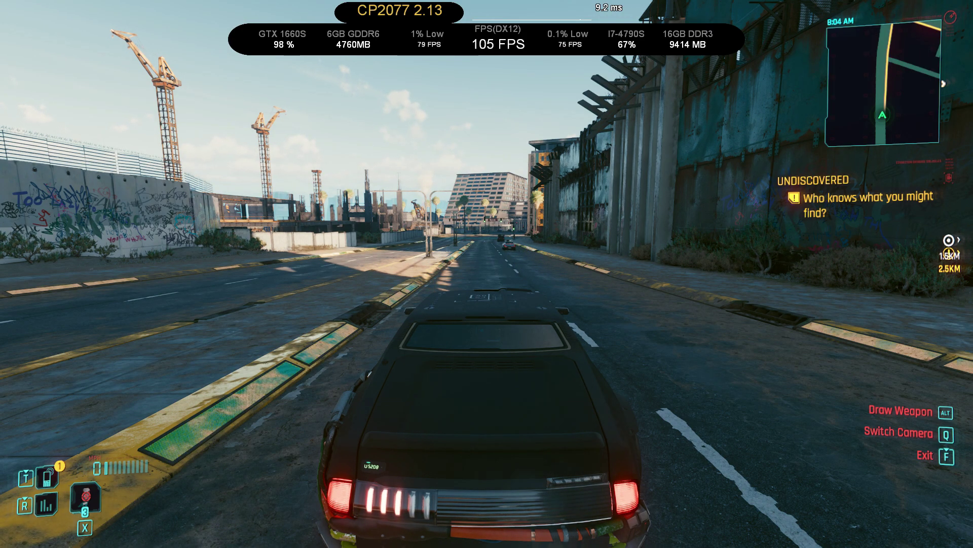
# Drive the car along the road, turn right at the intersection and swerve down the side street to test the new upscaler settings.
pyautogui.press('w')
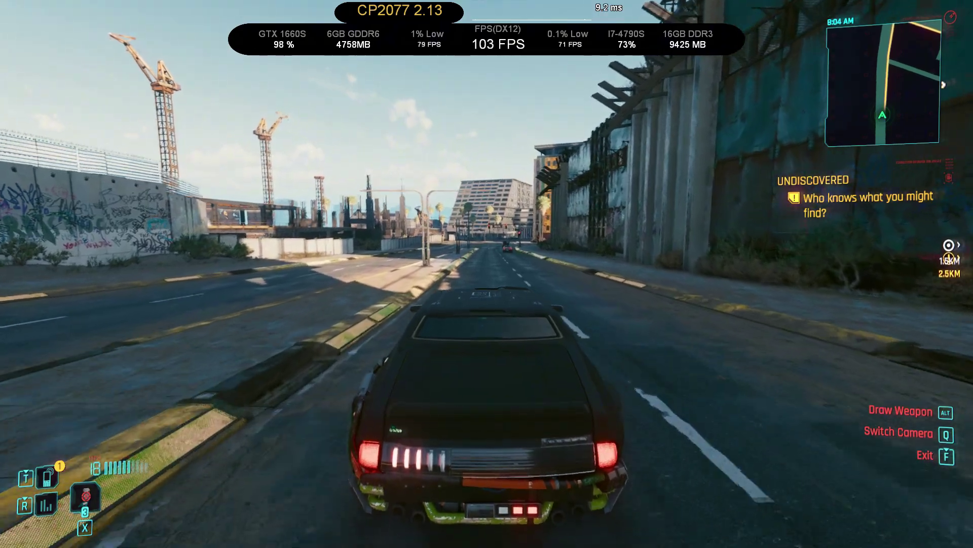
pyautogui.press('w')
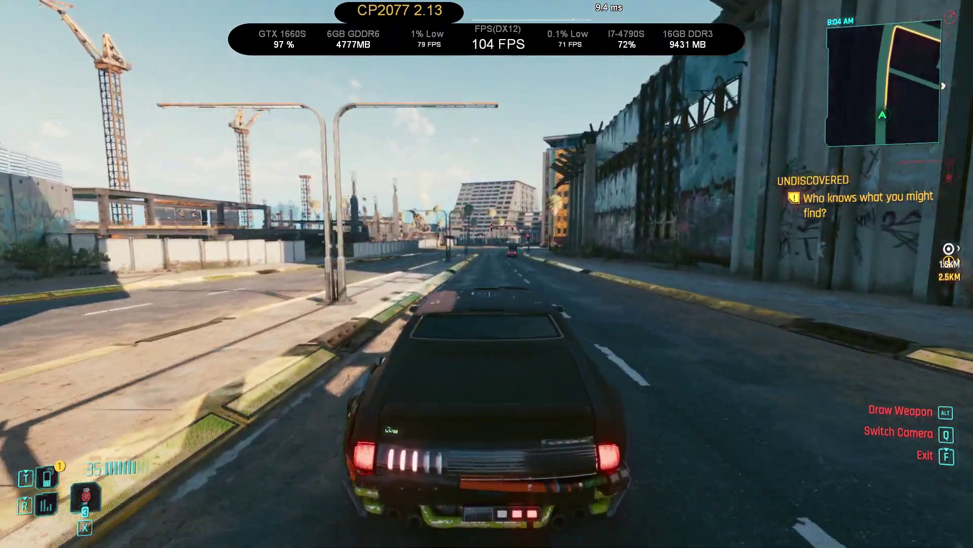
pyautogui.press('w')
pyautogui.press('a')
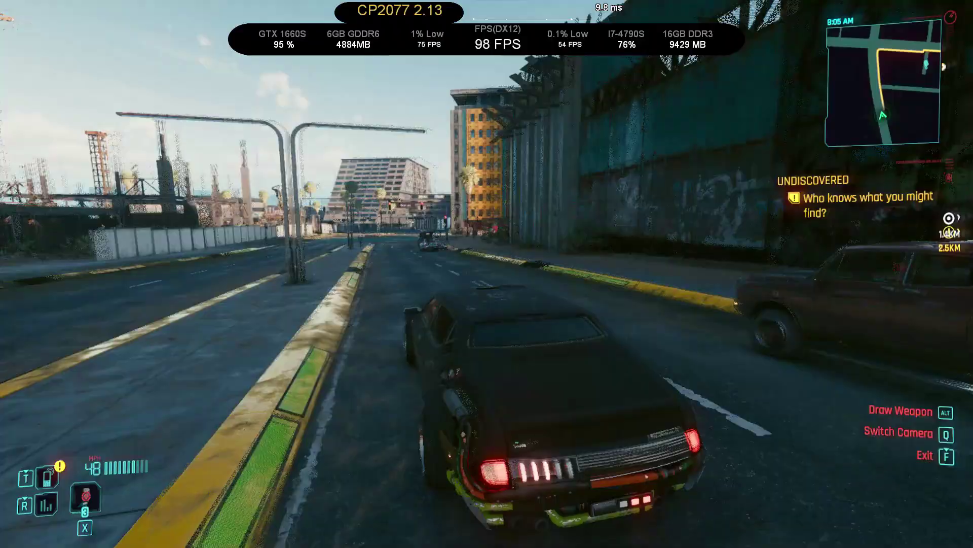
pyautogui.press('w')
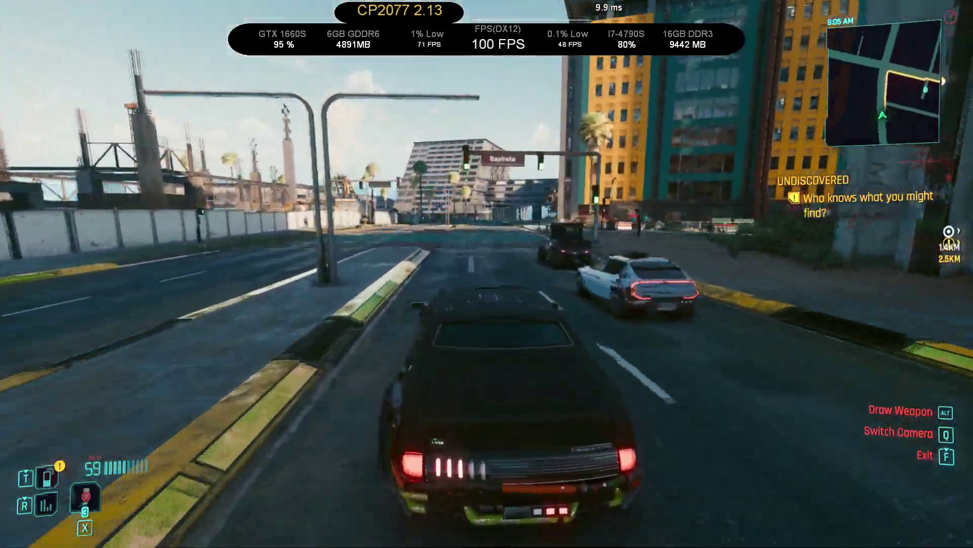
pyautogui.press('d')
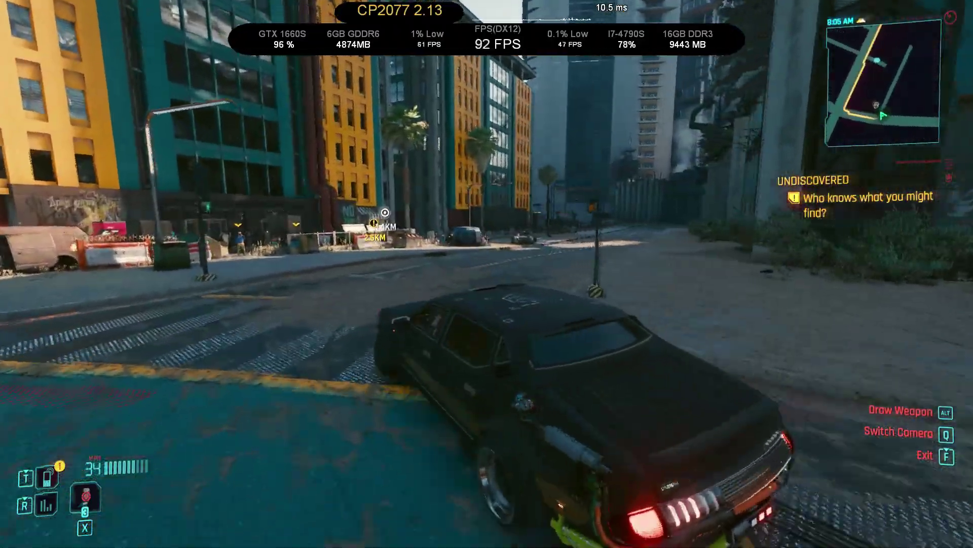
pyautogui.press('w')
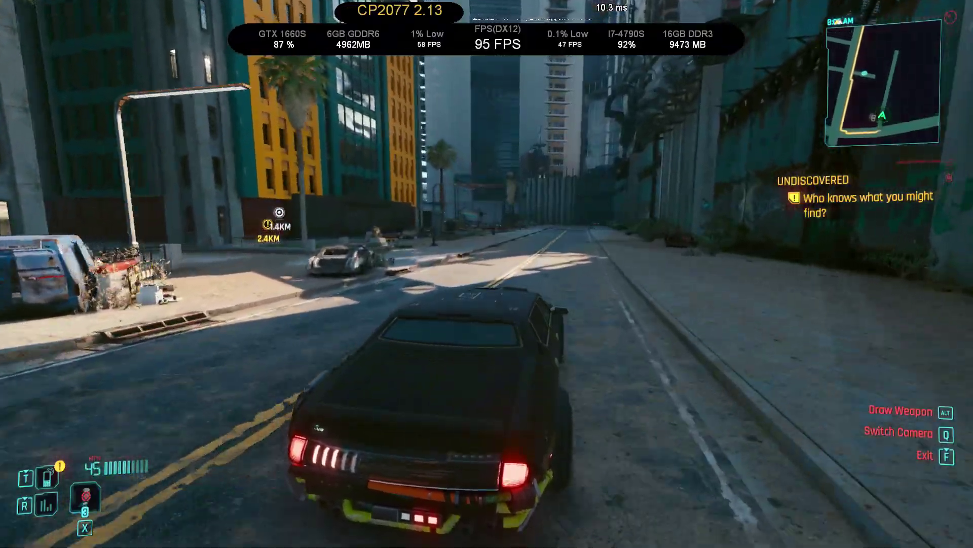
pyautogui.press('a')
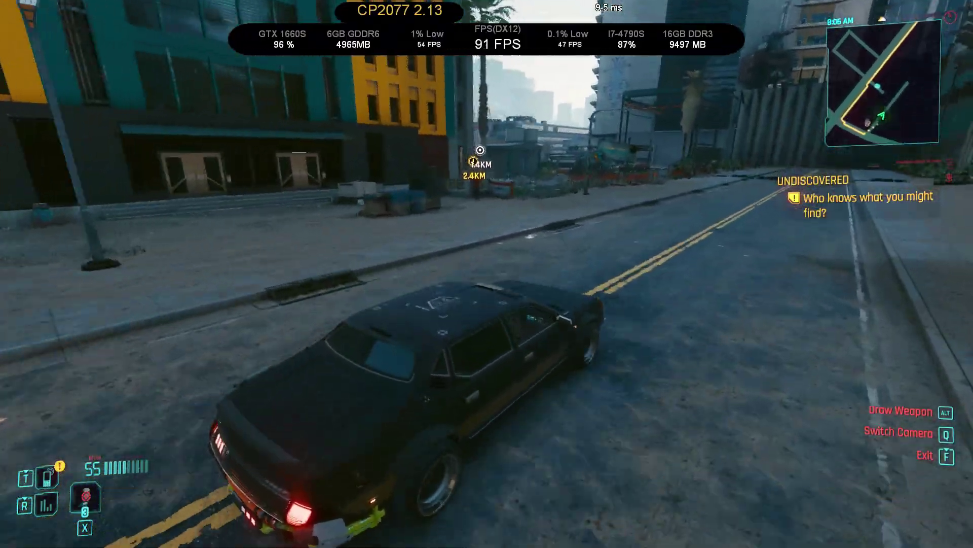
pyautogui.press('w')
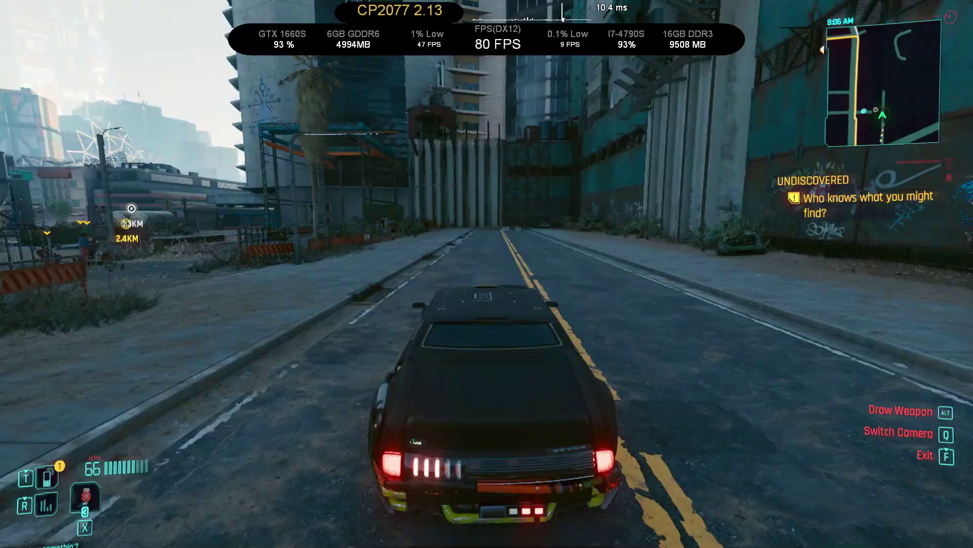
pyautogui.press('a')
pyautogui.press('space')
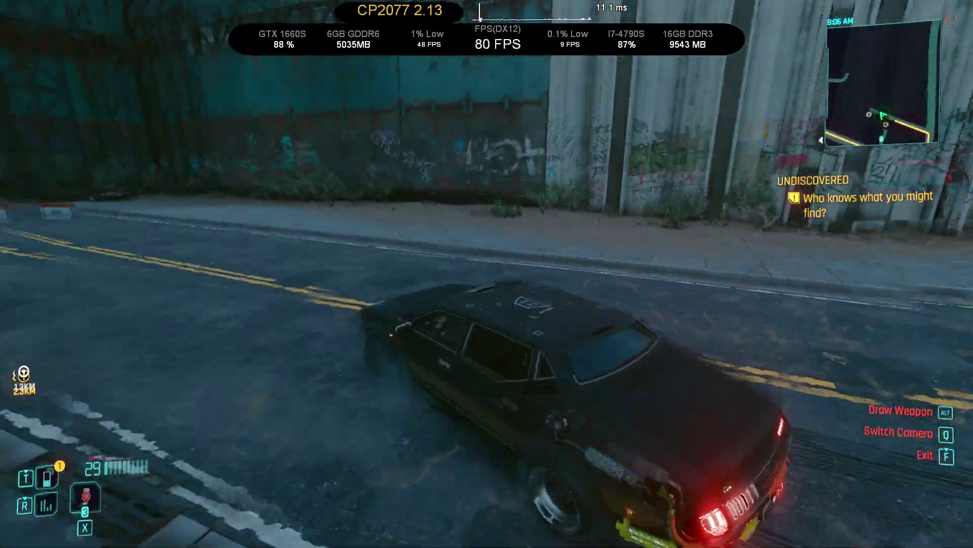
pyautogui.press('w')
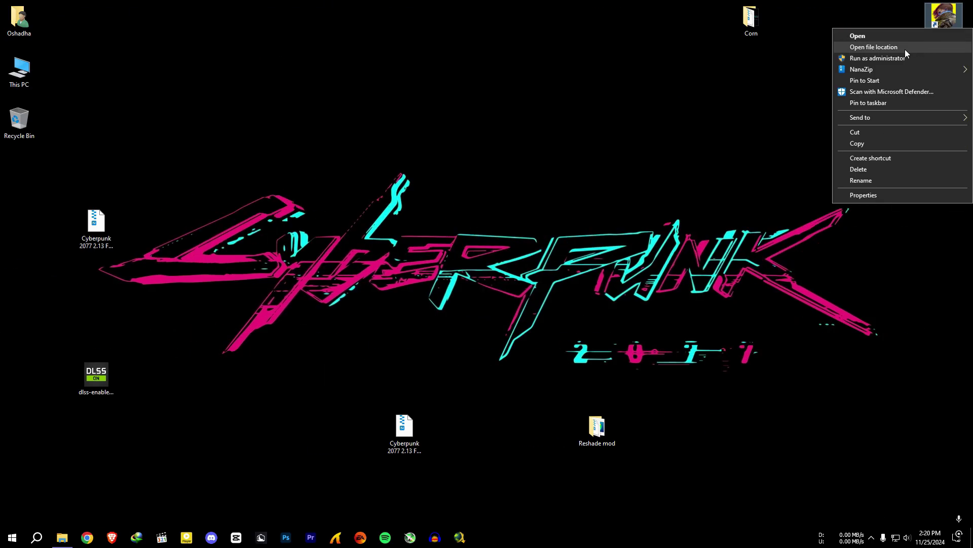
# Open the Cyberpunk 2077 bin\x64 folder from the game's desktop shortcut and arrange its window so the desktop files are accessible.
pyautogui.click(905, 49)
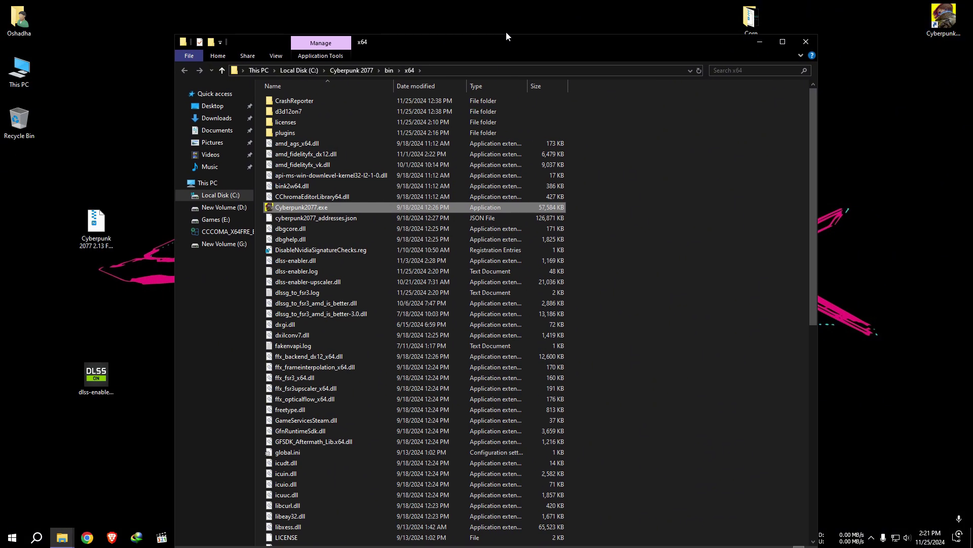
pyautogui.moveTo(510, 37); pyautogui.dragTo(634, 42)
pyautogui.click(736, 233)
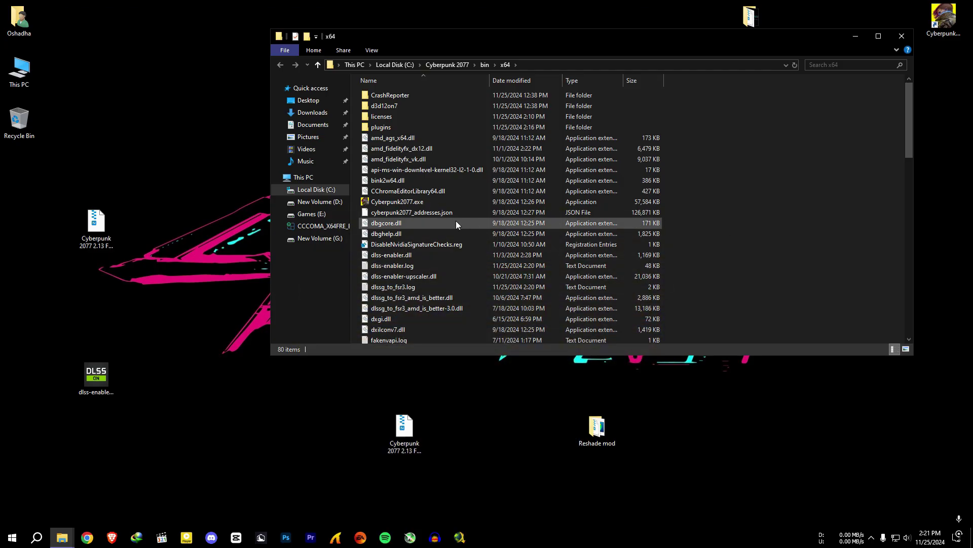
# Move dxgi.dll out of the x64 folder onto the desktop.
pyautogui.click(413, 317)
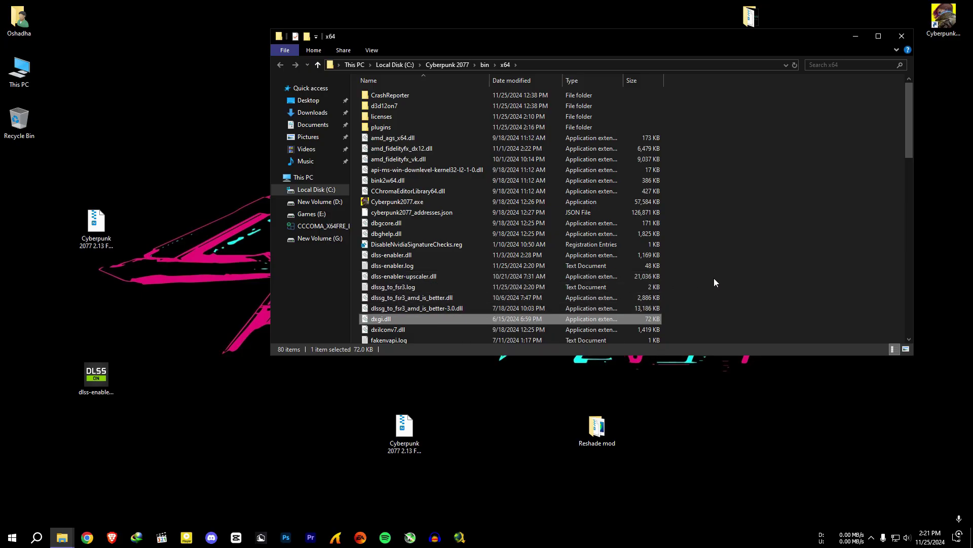
pyautogui.scroll(-1, 721, 285)
pyautogui.scroll(-1, 720, 285)
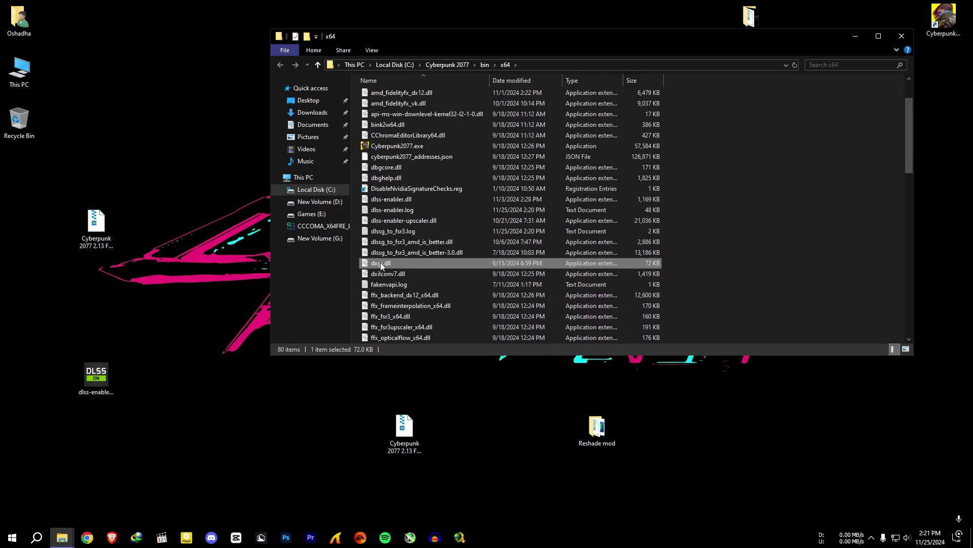
pyautogui.moveTo(381, 263); pyautogui.dragTo(222, 420)
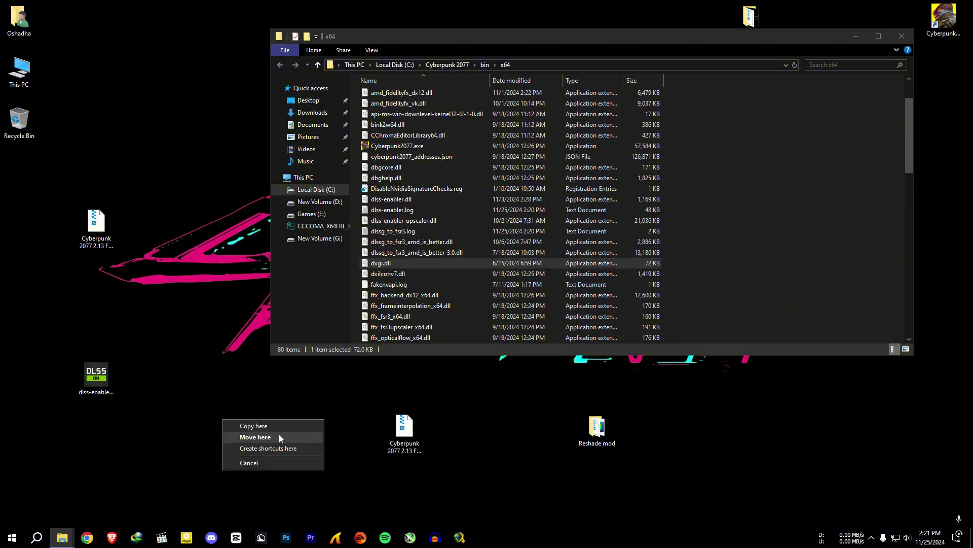
pyautogui.click(280, 437)
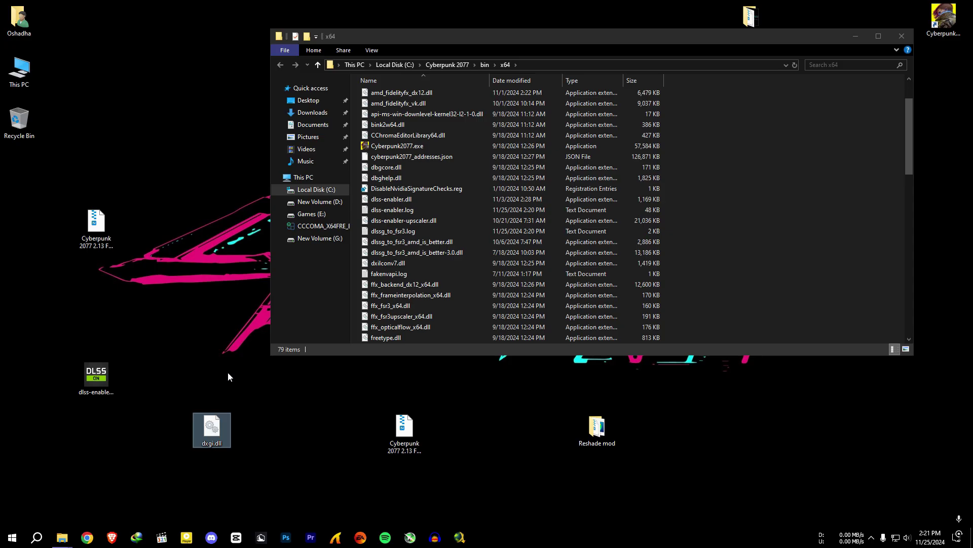
# Install ReShade for Cyberpunk2077.exe with ReShade_Setup_6.3.3.exe from the Reshade mod folder, and add BS.ini from the Just BS archive to the x64 folder.
pyautogui.moveTo(96, 375); pyautogui.dragTo(57, 274)
pyautogui.doubleClick(597, 427)
pyautogui.doubleClick(710, 335)
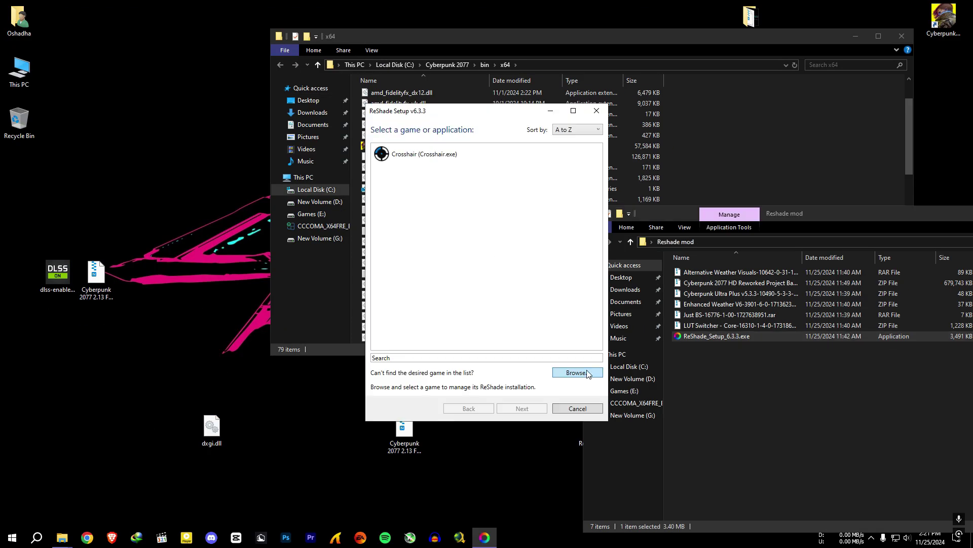
pyautogui.click(577, 372)
pyautogui.doubleClick(532, 224)
pyautogui.click(522, 408)
pyautogui.click(723, 282)
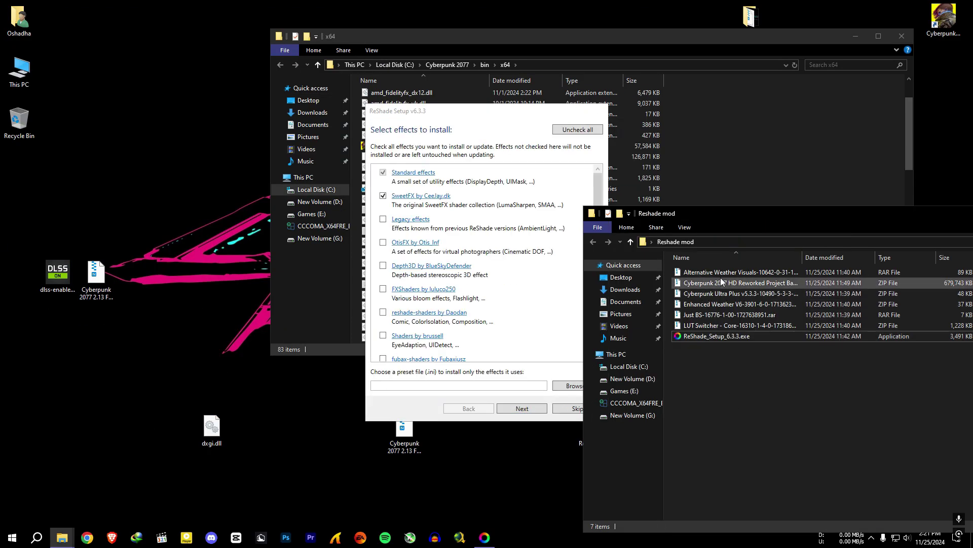
pyautogui.doubleClick(729, 314)
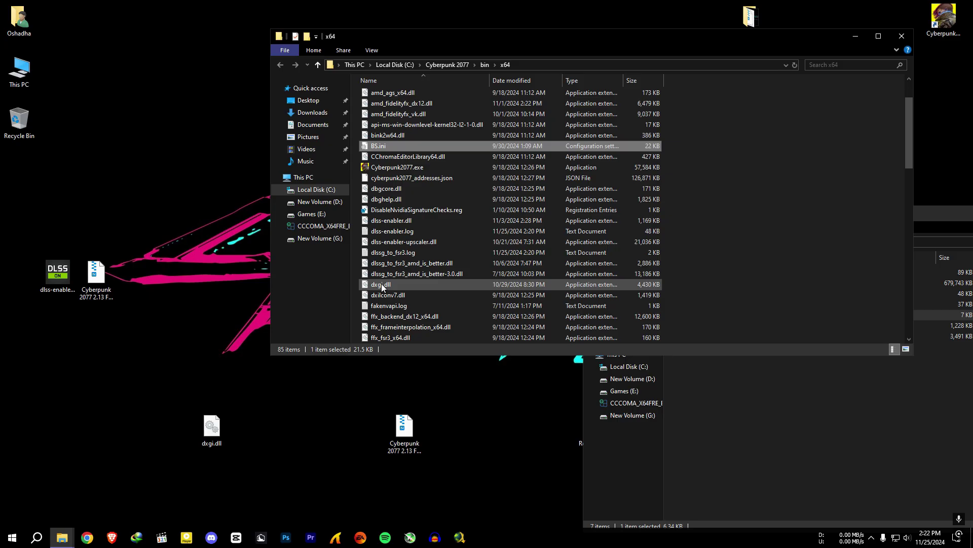
# Rename ReShade's dxgi.dll in the x64 folder to d3d11.dll.
pyautogui.click(381, 284)
pyautogui.moveTo(397, 283)
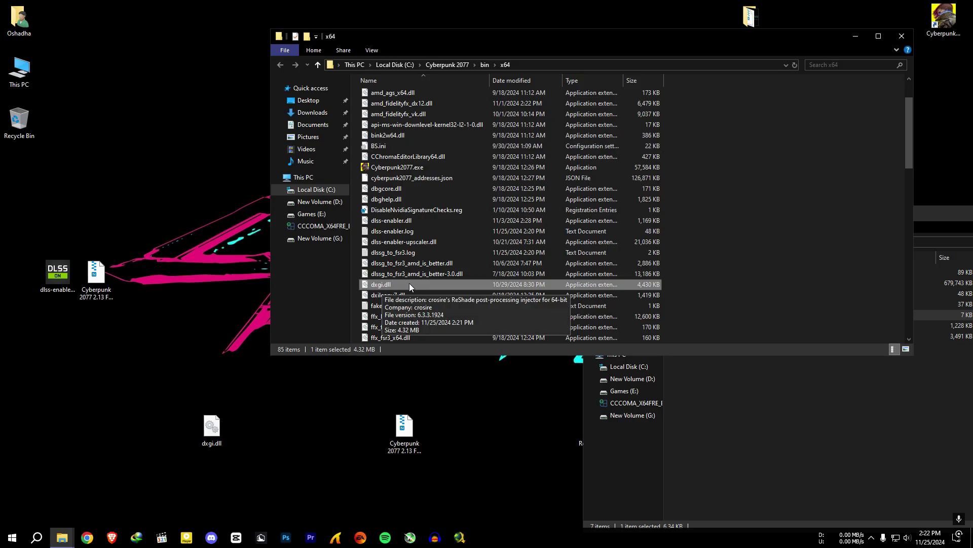
pyautogui.click(381, 284)
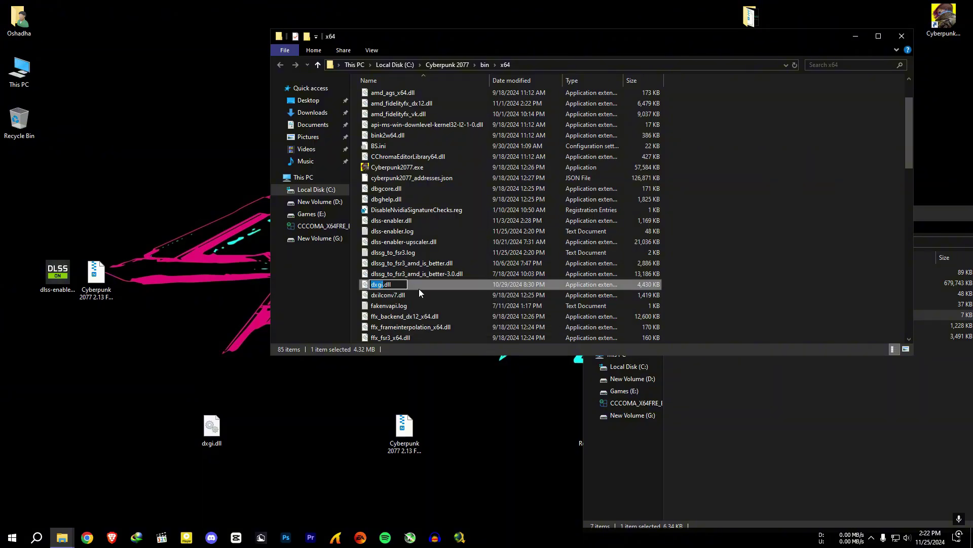
pyautogui.write('d3d')
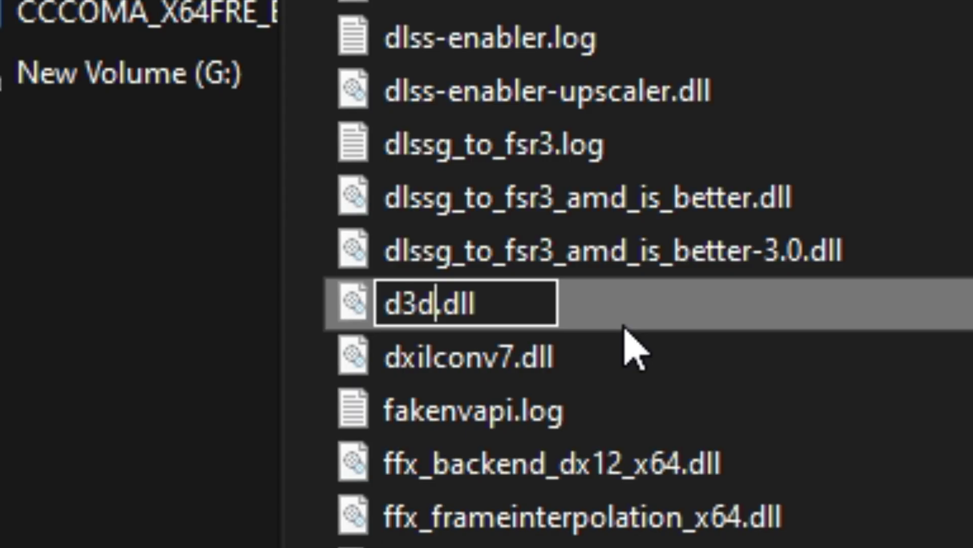
pyautogui.write('11')
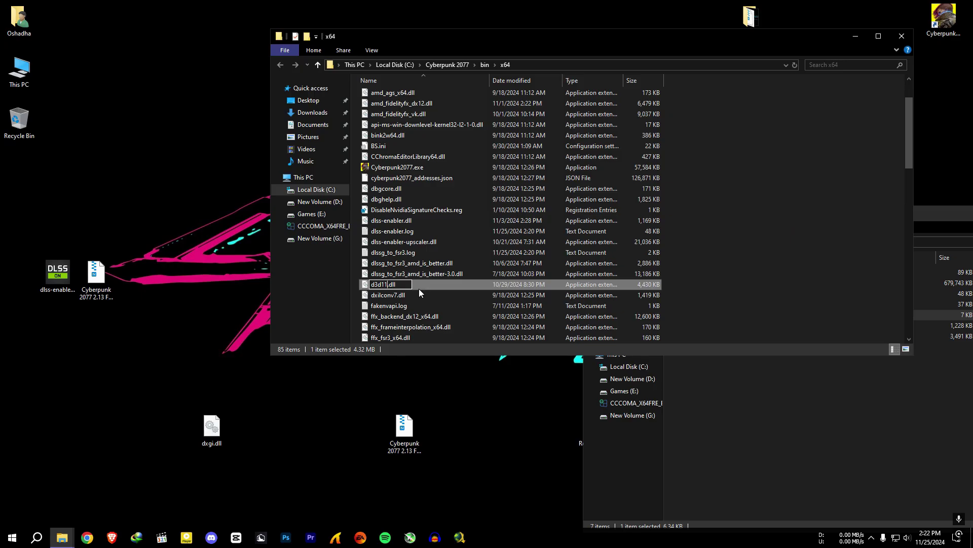
pyautogui.click(747, 287)
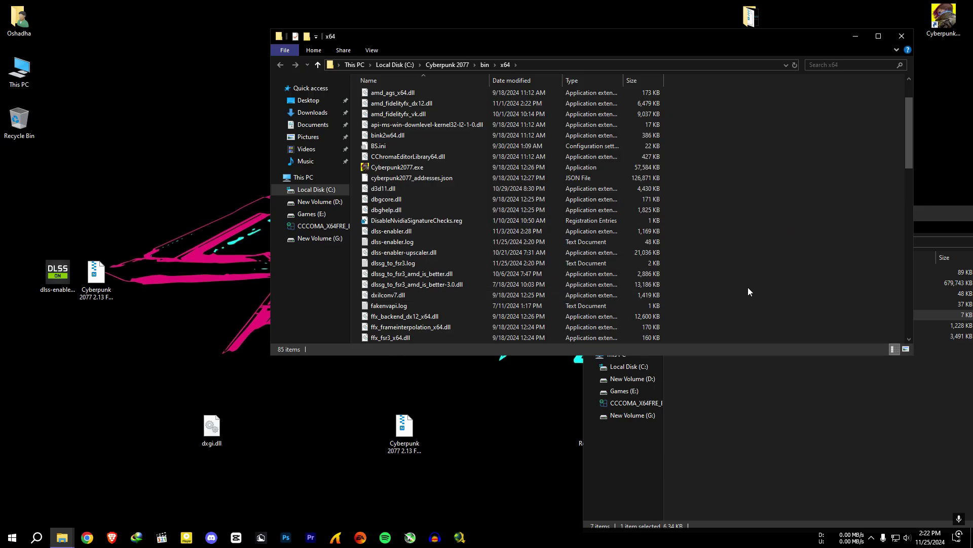
# Move the original dxgi.dll from the desktop back into the x64 folder.
pyautogui.moveTo(401, 194)
pyautogui.moveTo(212, 426); pyautogui.dragTo(598, 287)
pyautogui.moveTo(740, 274); pyautogui.dragTo(741, 275)
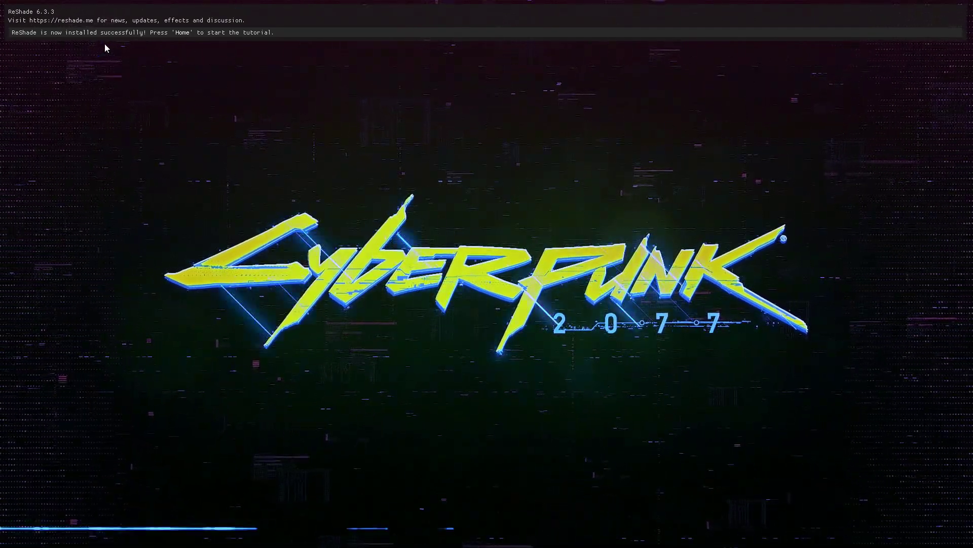
# Skip the ReShade tutorial in the launched game, and review the BS preset's effects before closing the ReShade overlay.
pyautogui.press('Home')
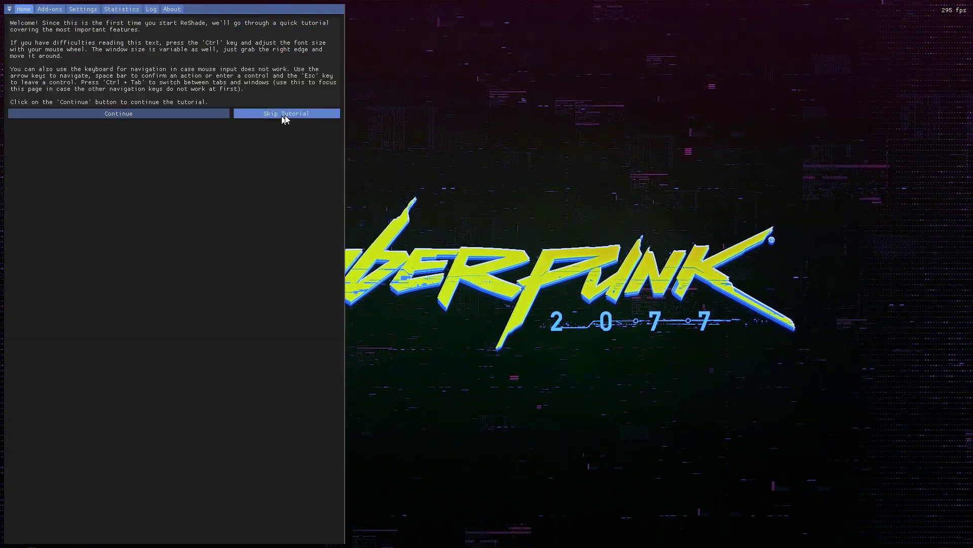
pyautogui.click(285, 116)
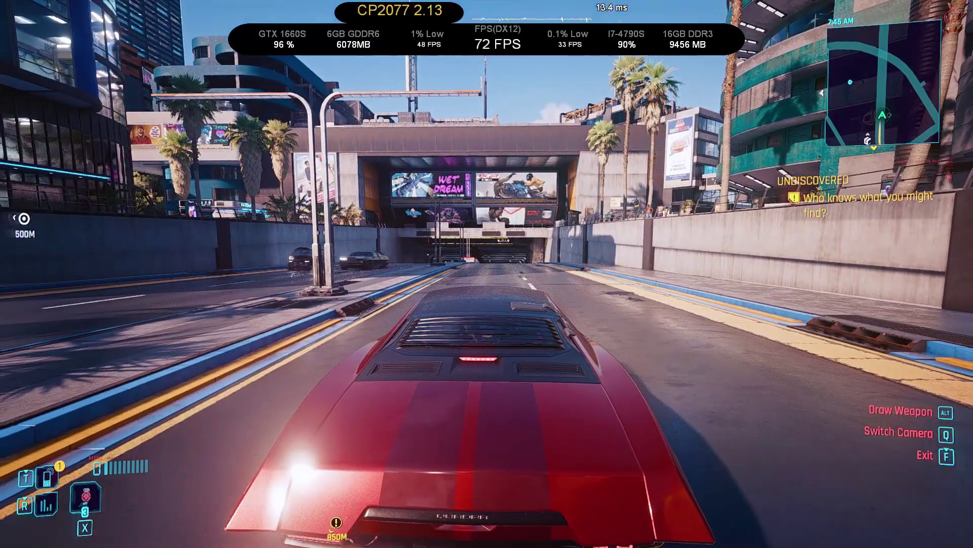
pyautogui.press('Home')
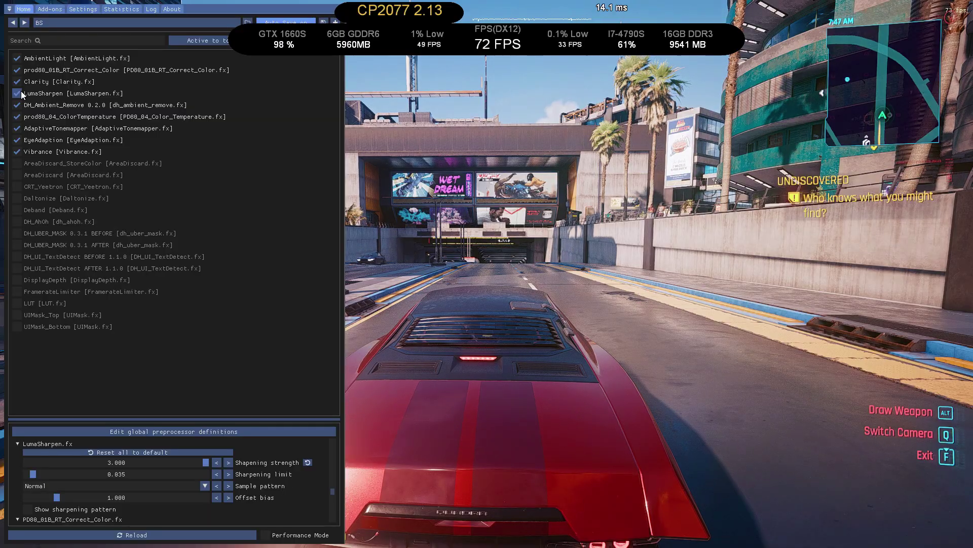
pyautogui.press('Home')
# Review the FSR 3.1.2, RCAS and DLSS Enabler settings in the OptiScaler overlay, close it and resume driving.
pyautogui.press('Insert')
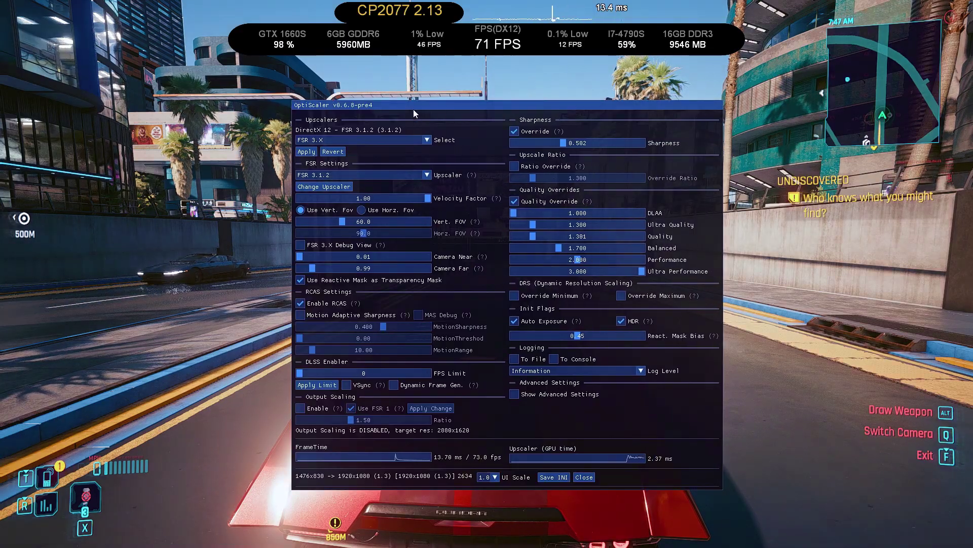
pyautogui.moveTo(413, 108); pyautogui.dragTo(668, 71)
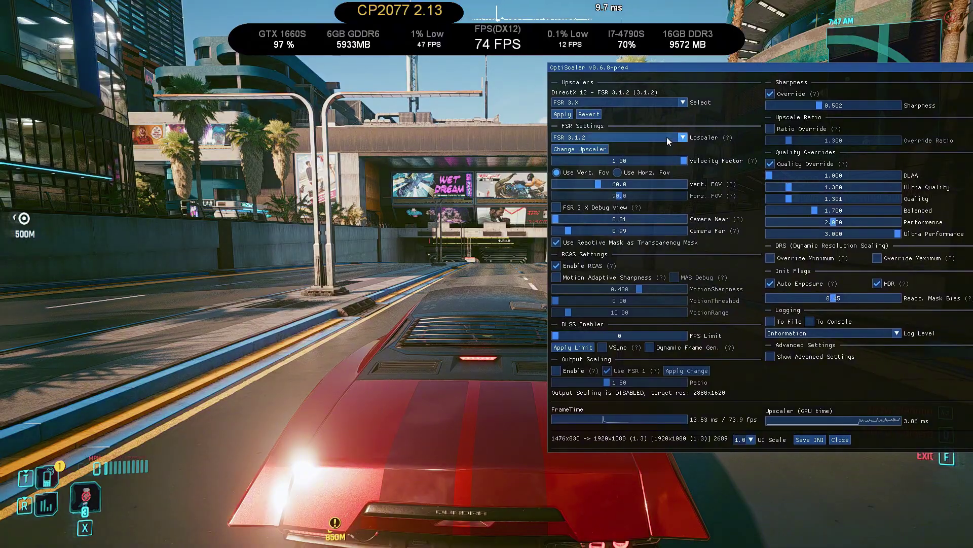
pyautogui.click(562, 277)
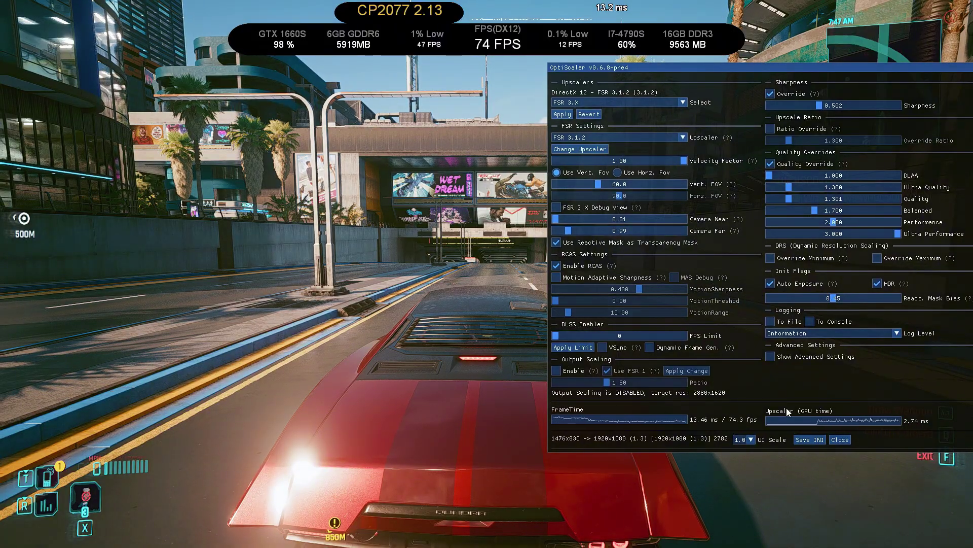
pyautogui.click(836, 440)
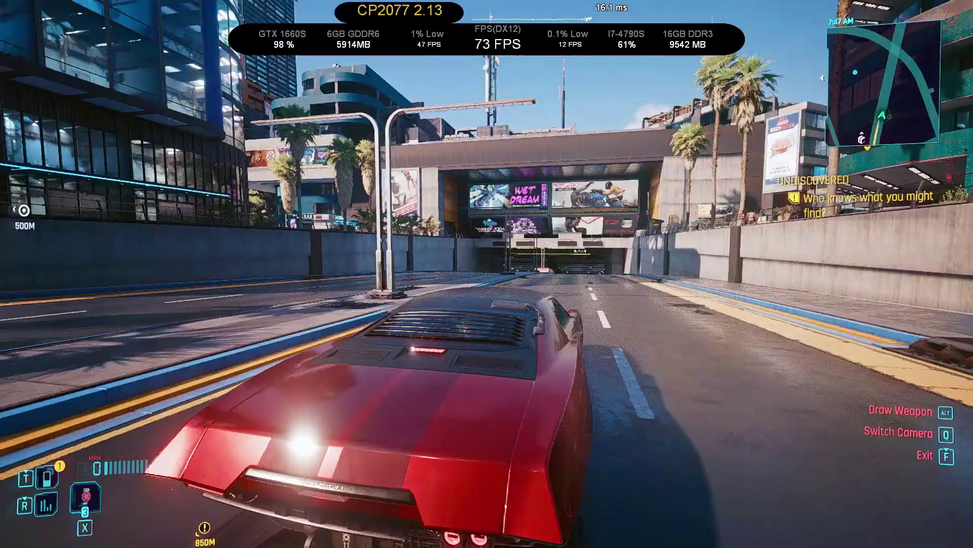
pyautogui.press('w')
pyautogui.press('q')
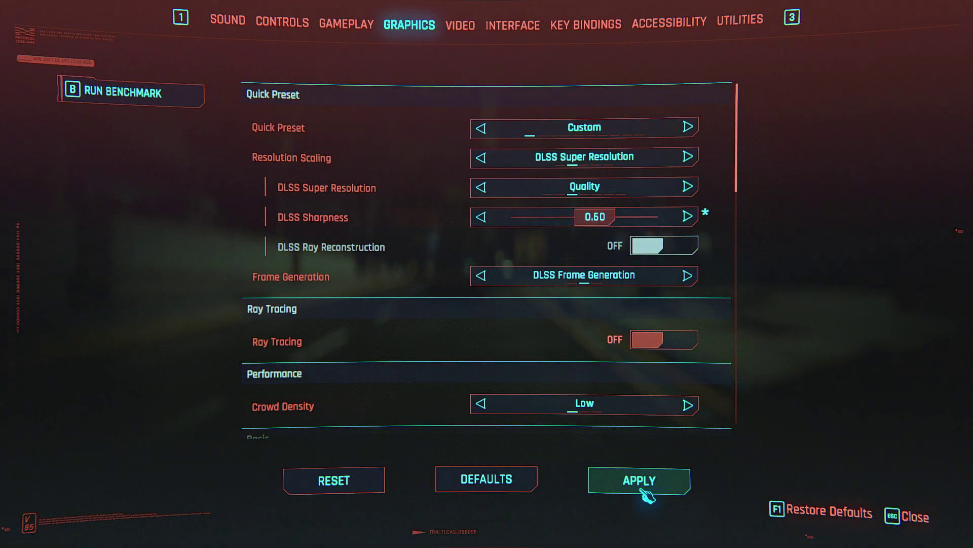
# Apply and confirm the changed graphics settings with DLSS Sharpness at 0.60, and resume the game.
pyautogui.click(608, 344)
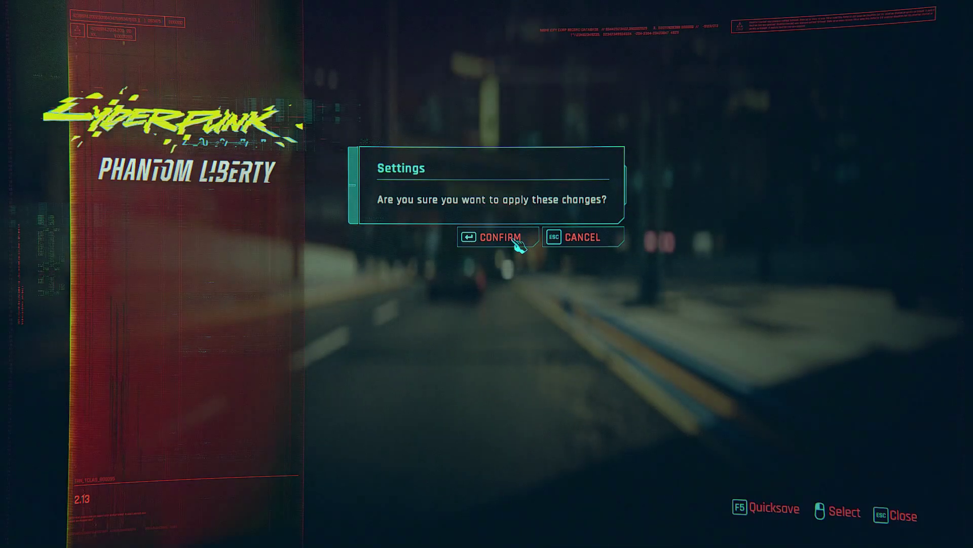
pyautogui.click(516, 243)
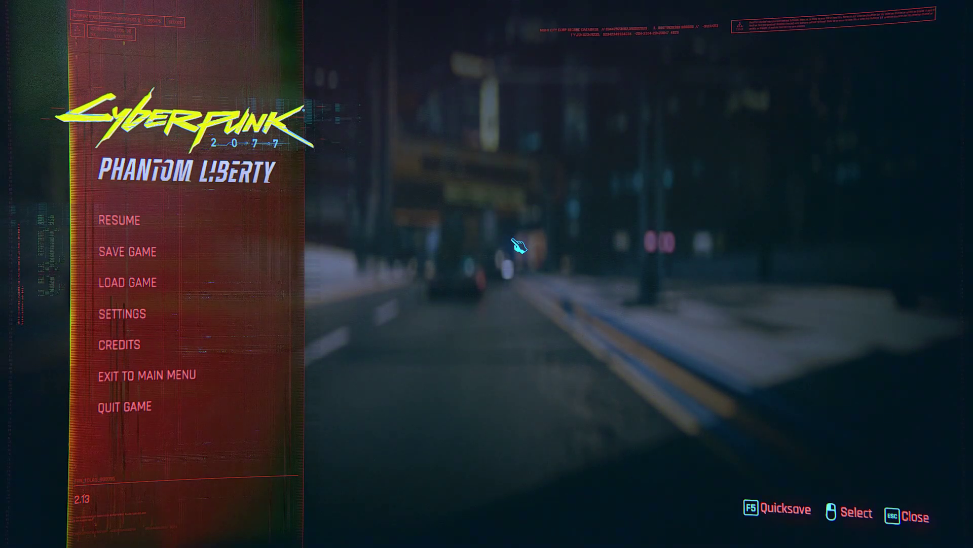
pyautogui.press('Escape')
# Drive along the Pacifica coastal road at dusk to check frame rate and ghosting with DLSS Frame Generation enabled.
pyautogui.press('w')
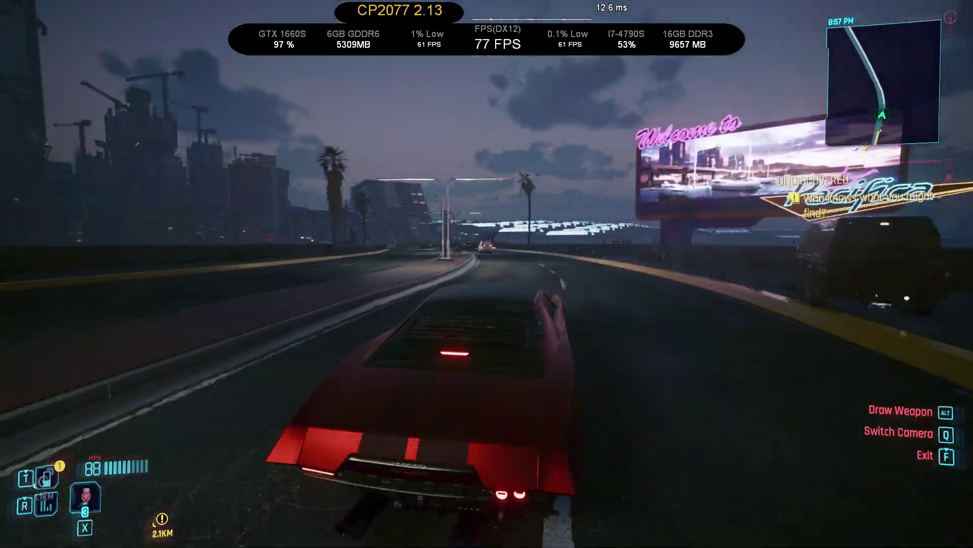
pyautogui.press('w')
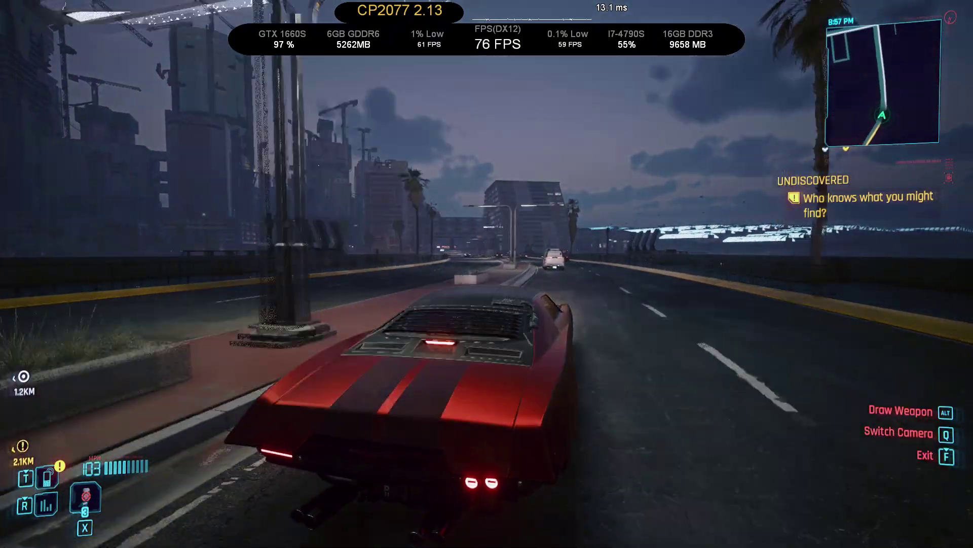
pyautogui.press('w')
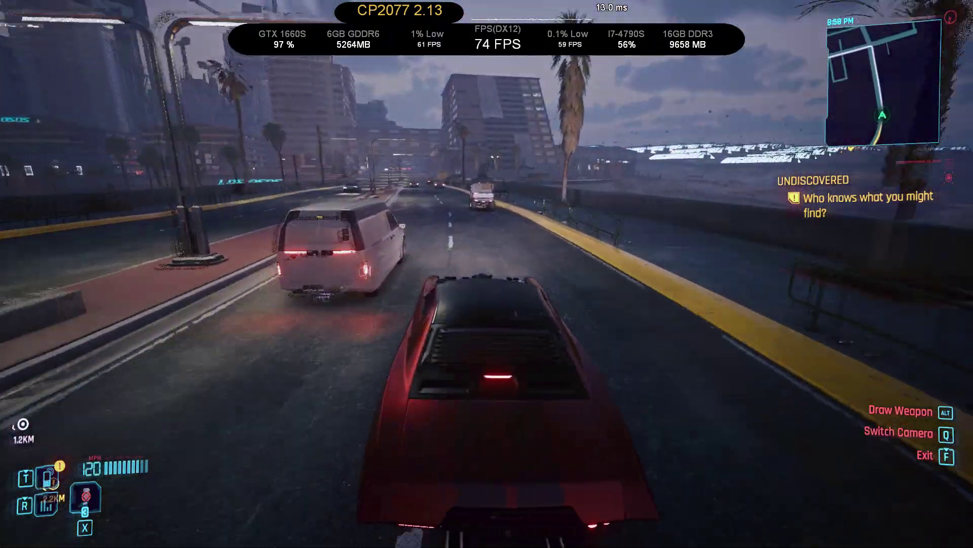
pyautogui.press('a')
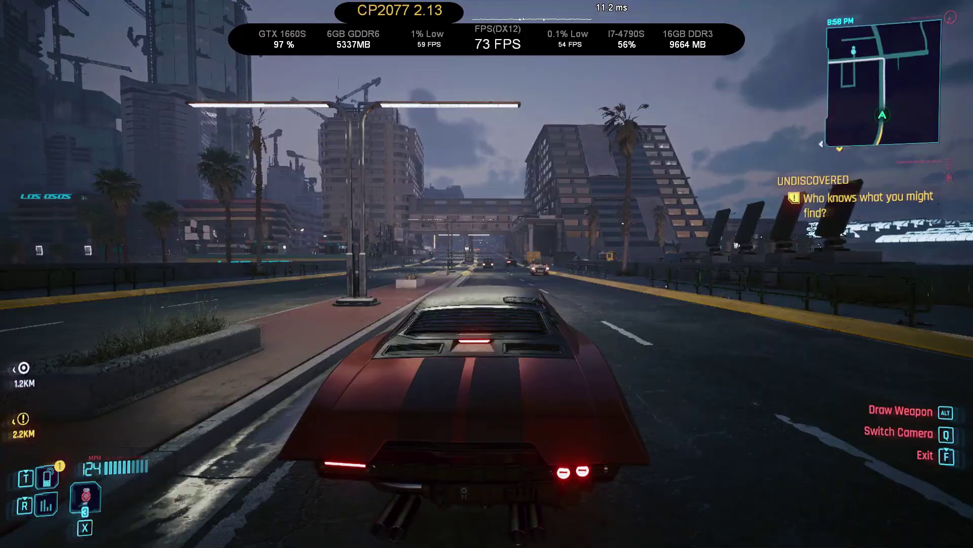
pyautogui.press('w')
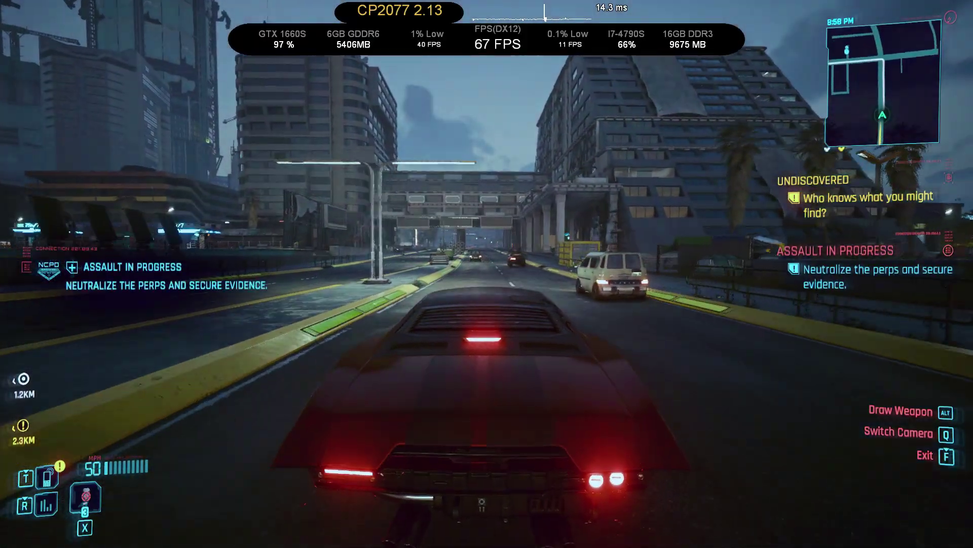
pyautogui.press('w')
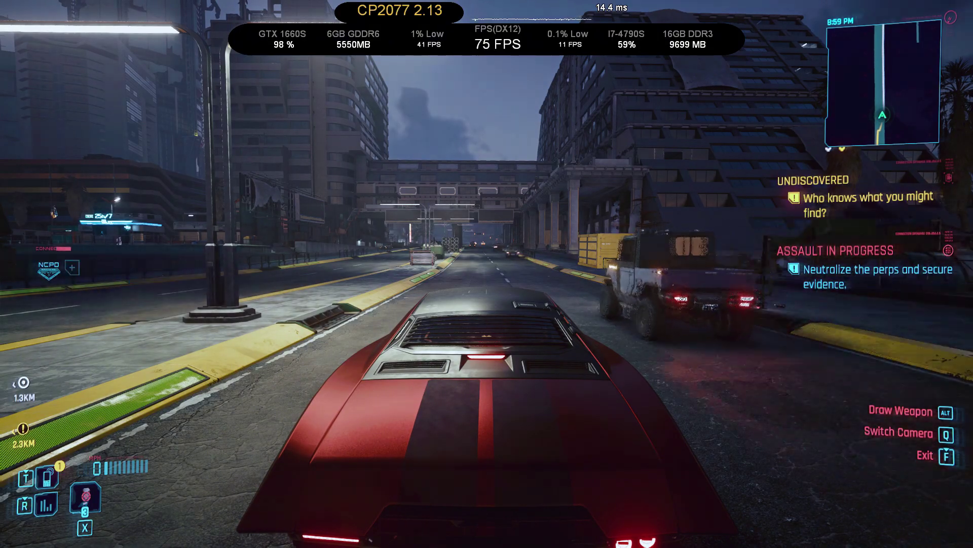
# Drive through Pacifica's streets with sharp turns at the intersections to compare frame rate and image quality.
pyautogui.press('Escape')
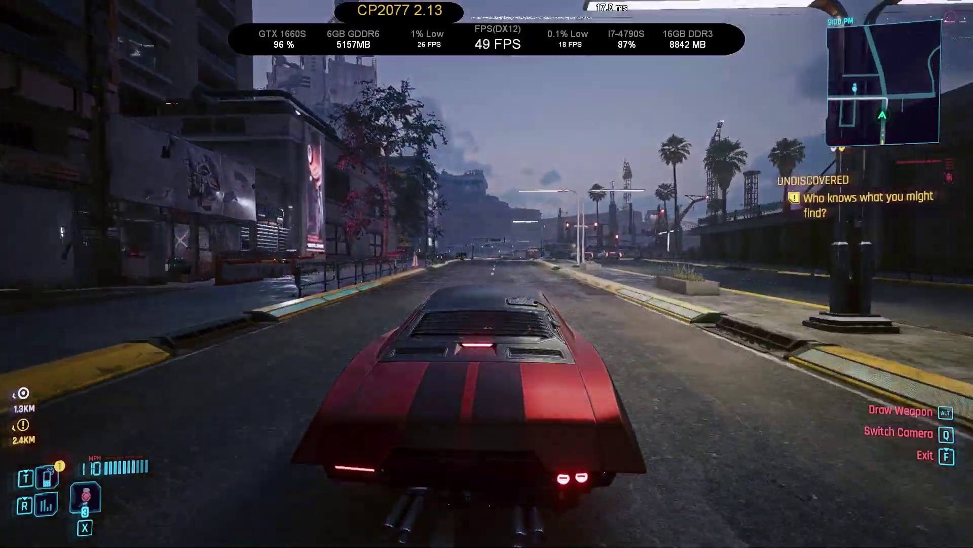
pyautogui.press('d')
pyautogui.press('space')
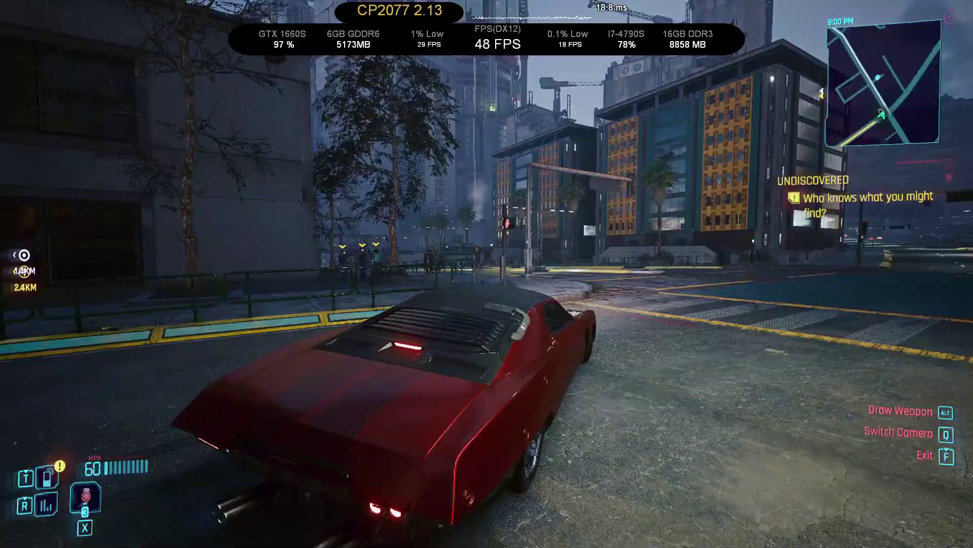
pyautogui.press('d')
pyautogui.press('w')
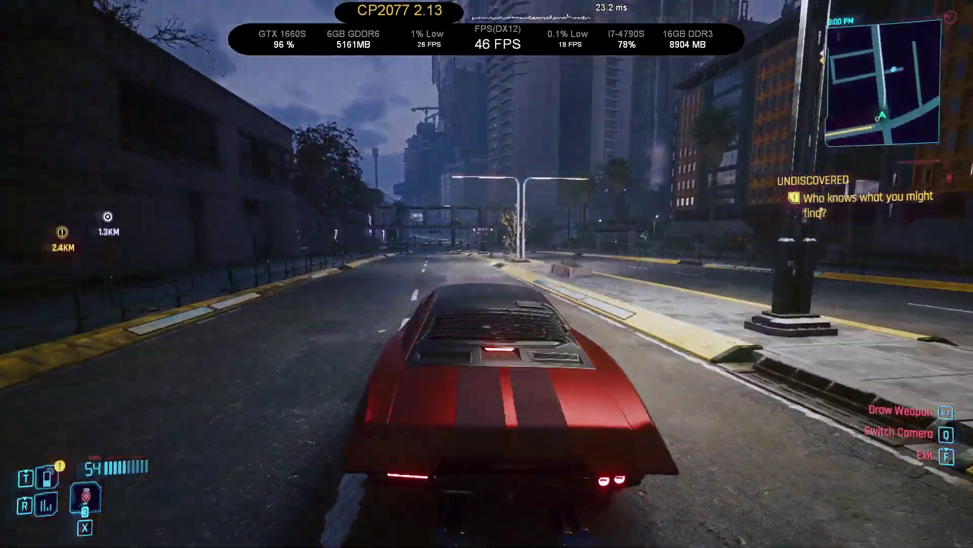
pyautogui.press('w')
pyautogui.press('a')
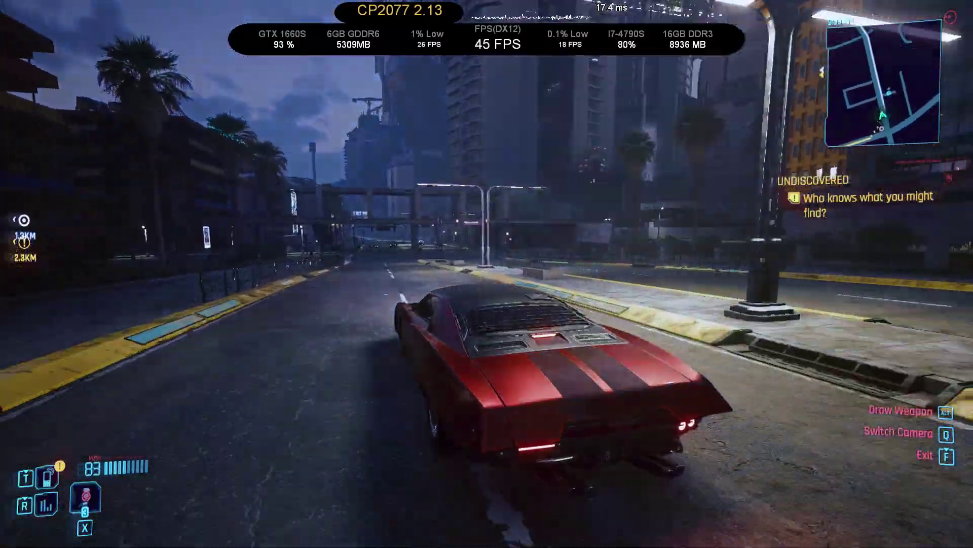
pyautogui.press('a')
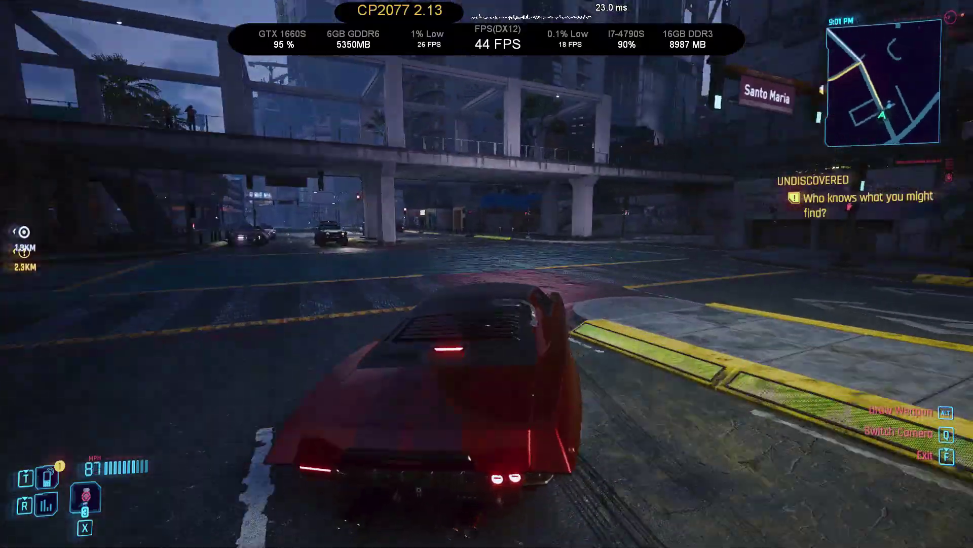
pyautogui.press('space')
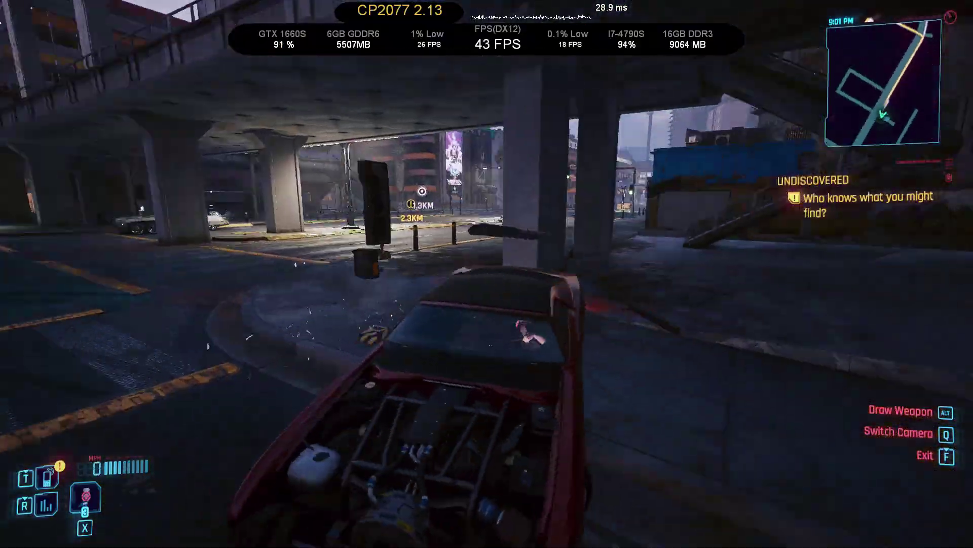